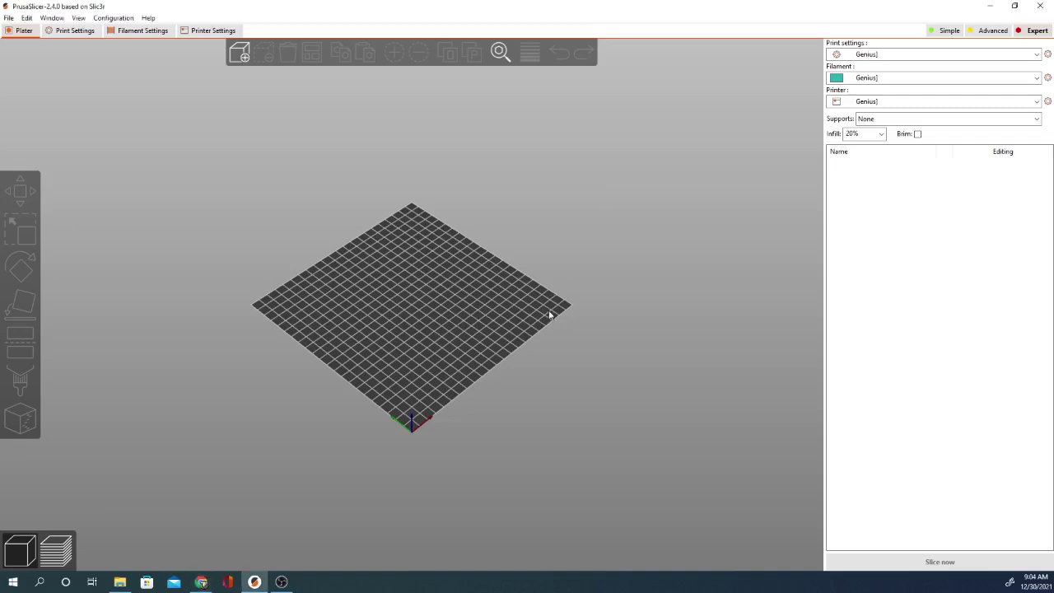
Add box.stl from the Shape Gallery to the empty print bed.
left_click_drag(551, 315, 453, 412)
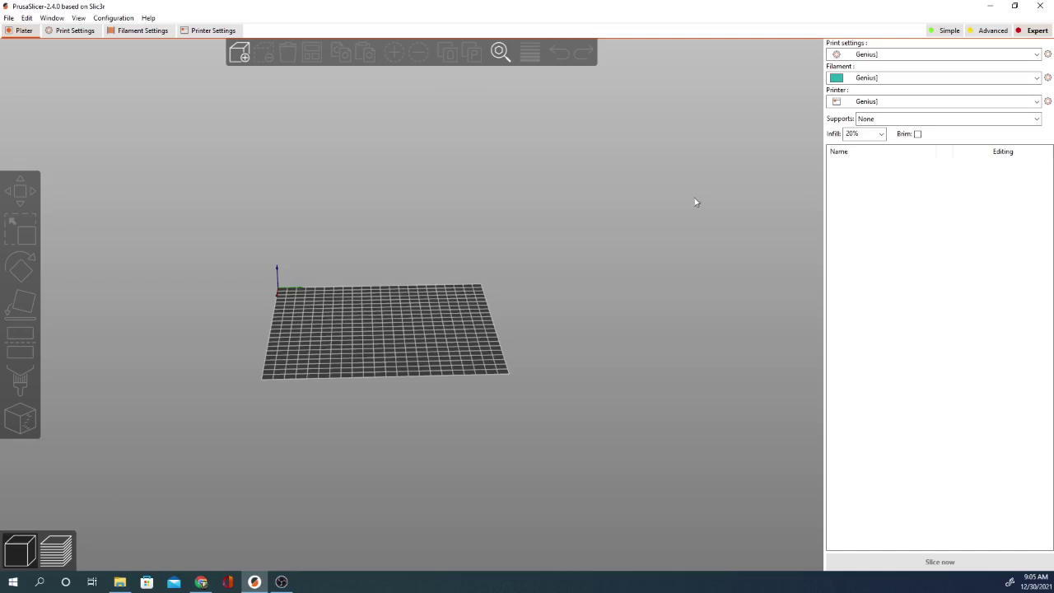
left_click_drag(579, 321, 543, 311)
key("alt+Tab")
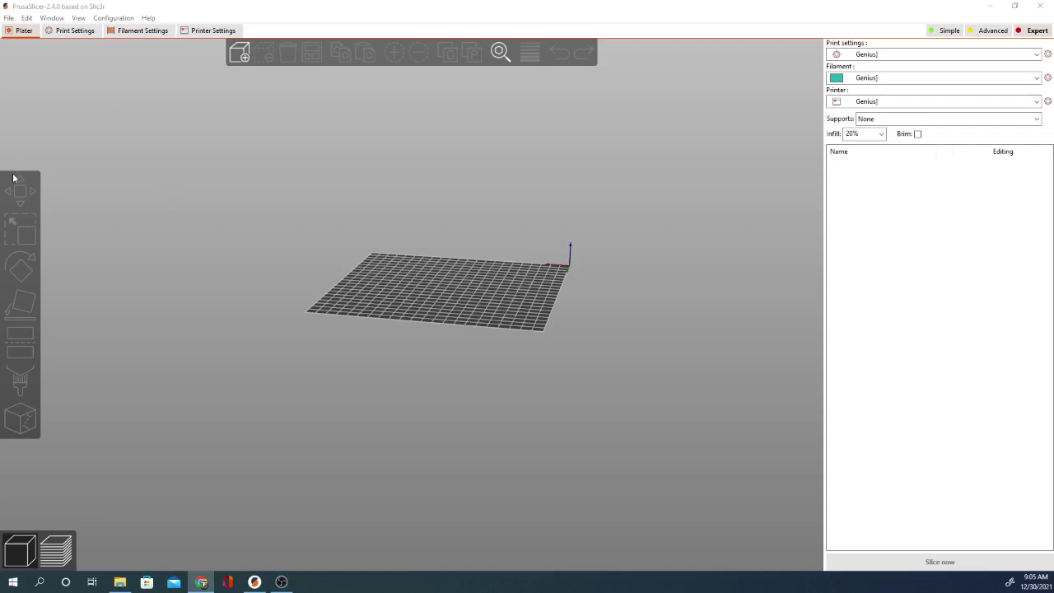
left_click(27, 17)
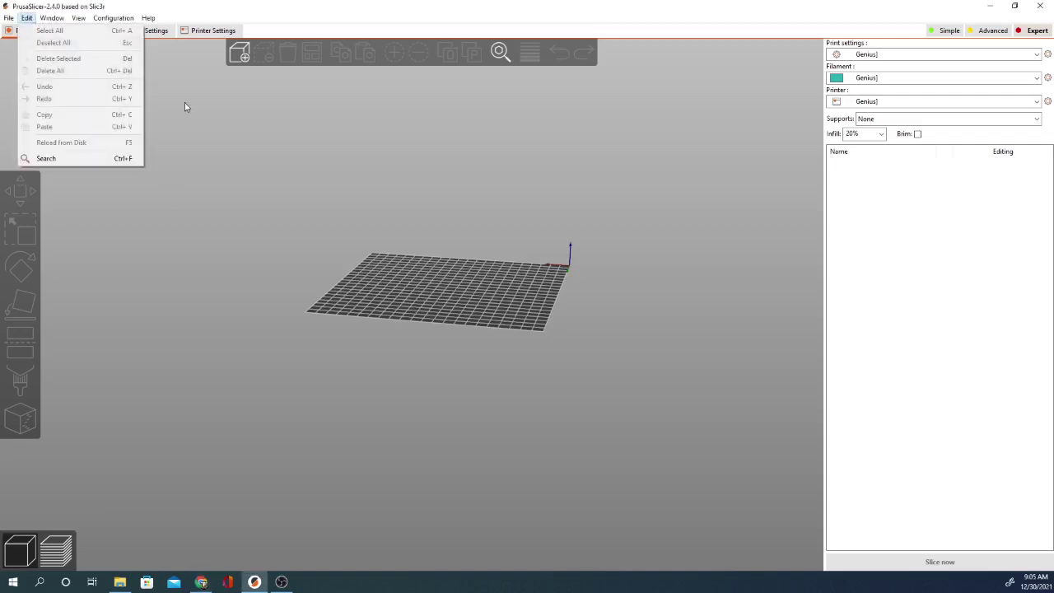
mouse_move(52, 18)
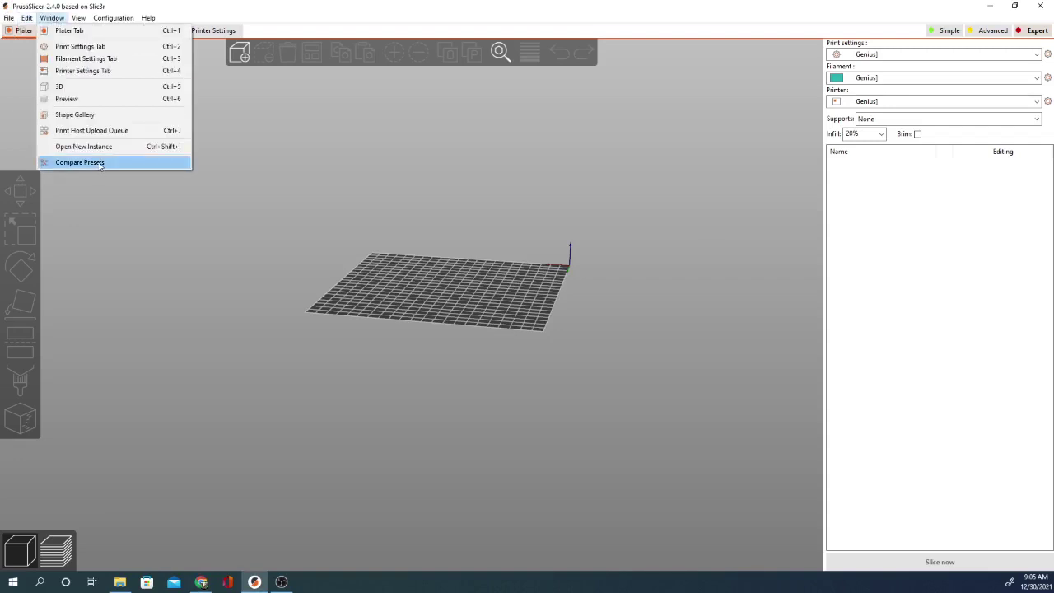
left_click(75, 115)
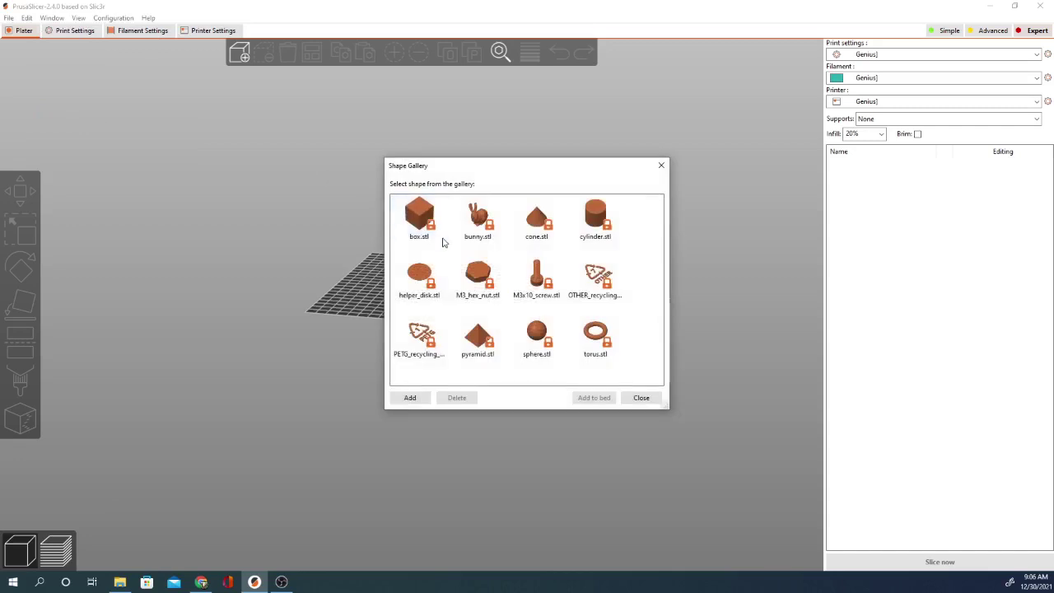
left_click(428, 229)
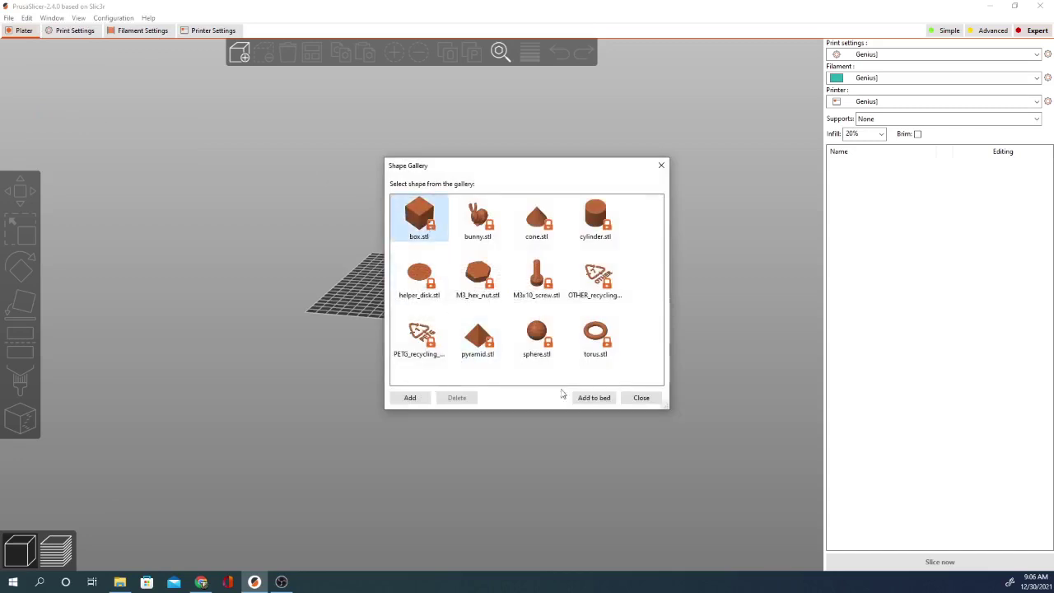
left_click(589, 397)
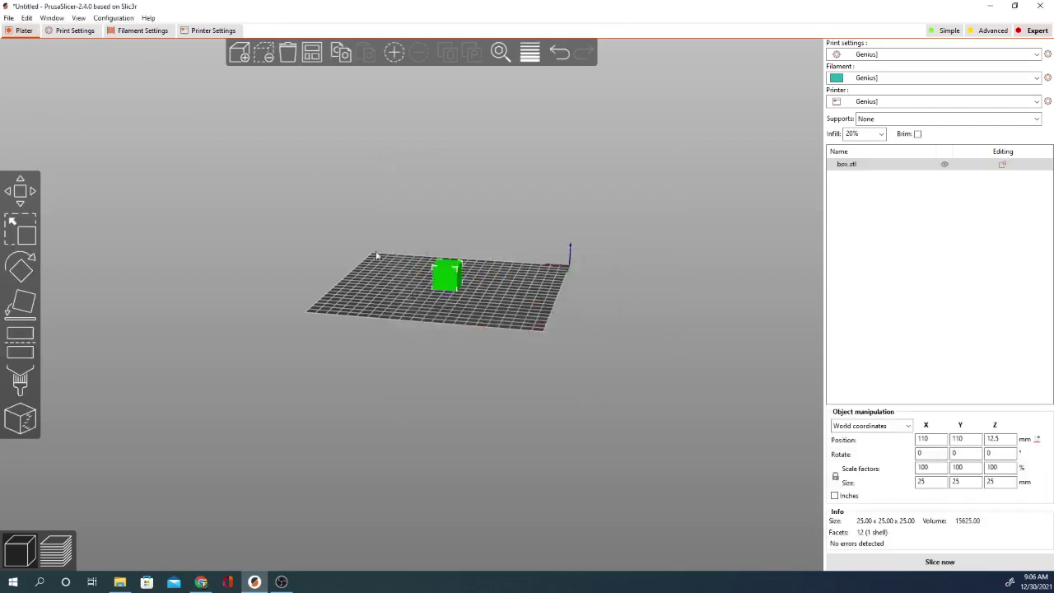
Add M3_hex_nut.stl from the Shape Gallery to the bed as well.
left_click(51, 18)
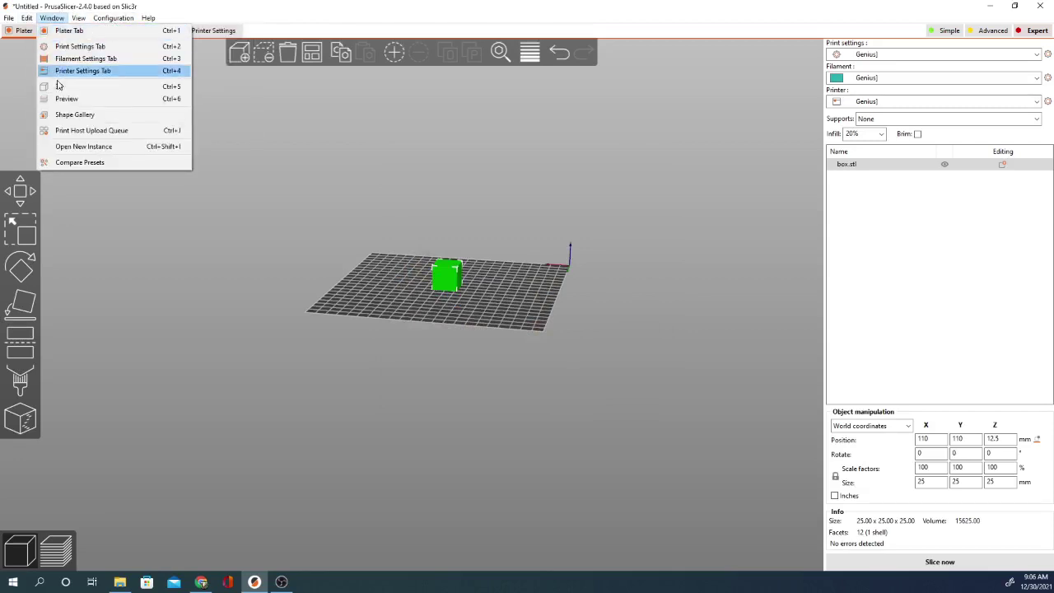
left_click(66, 114)
left_click(479, 269)
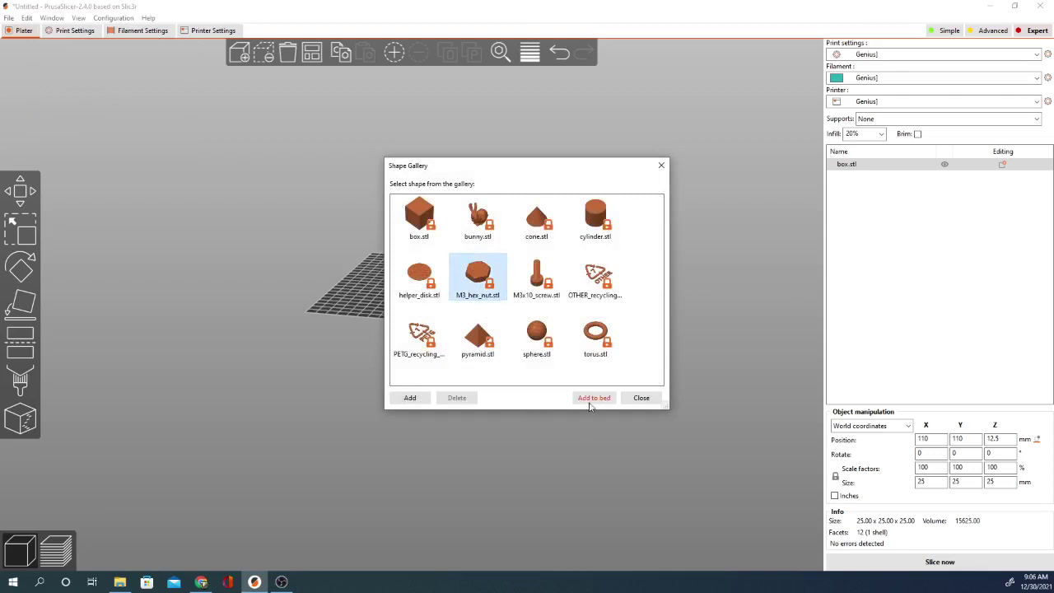
left_click(592, 398)
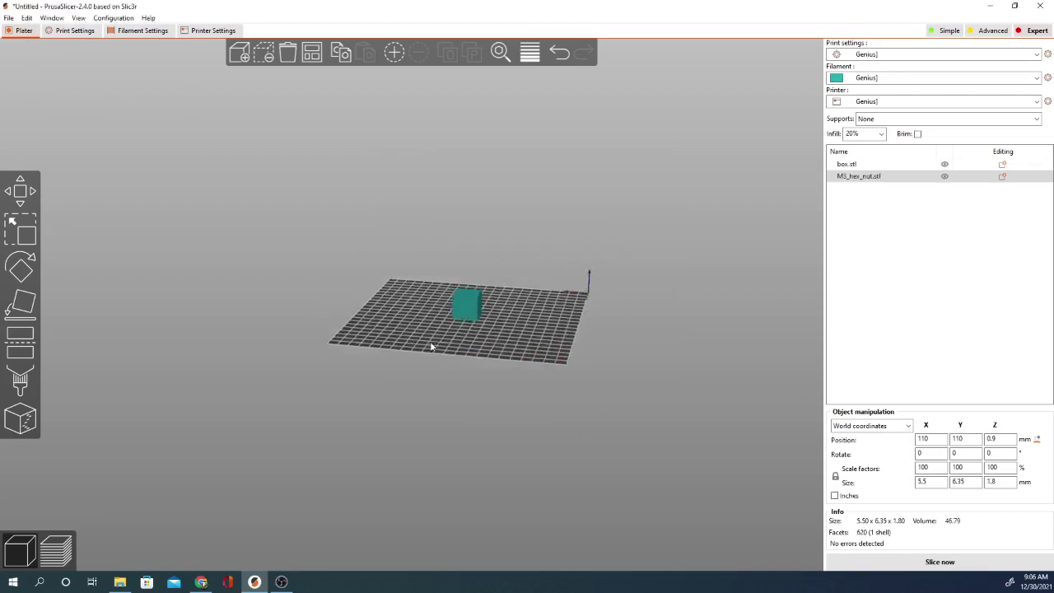
Shift the cube slightly off centre to 122.48, 113.16.
left_click(496, 317)
mouse_move(496, 316)
left_mouse_down()
mouse_move(472, 318)
mouse_move(483, 317)
left_mouse_up()
scroll(482, 317, "up", 8)
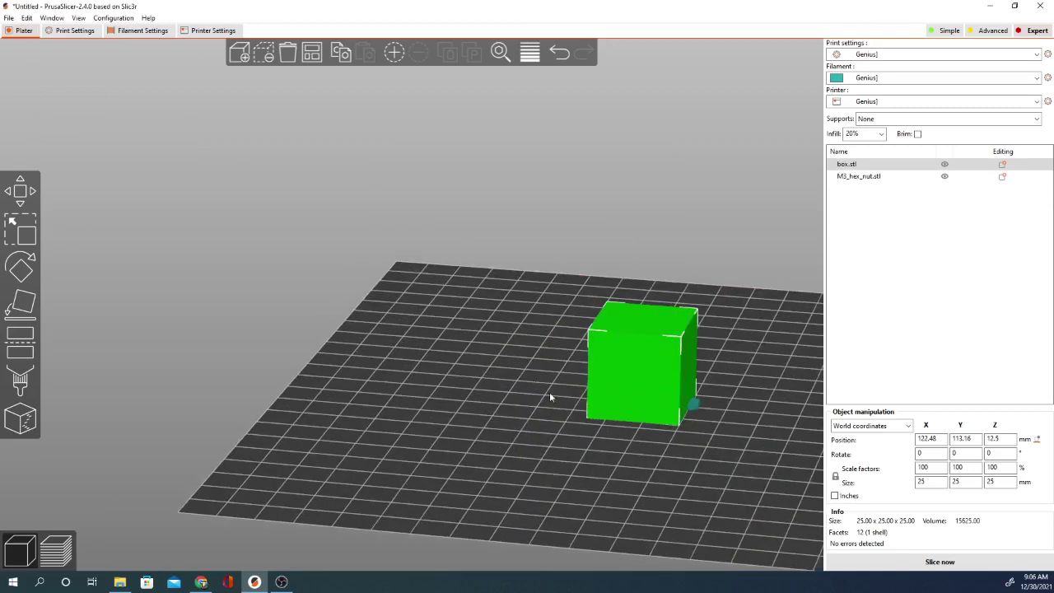
scroll(568, 461, "up", 5)
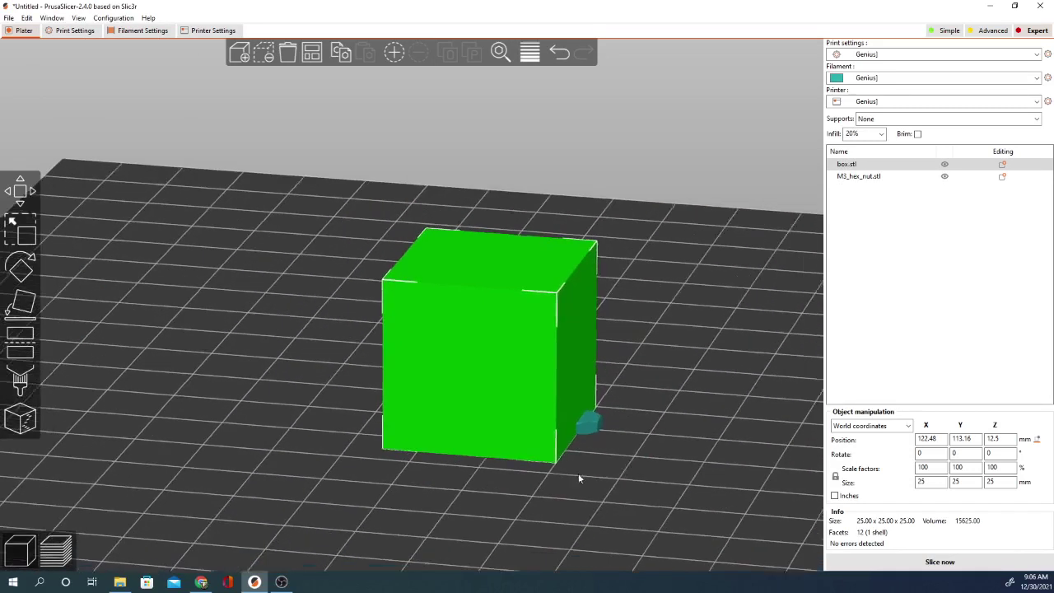
Move the hex nut beside the cube, then reselect the cube.
left_click(576, 419)
mouse_move(576, 419)
left_mouse_down()
mouse_move(588, 380)
mouse_move(580, 428)
left_mouse_up()
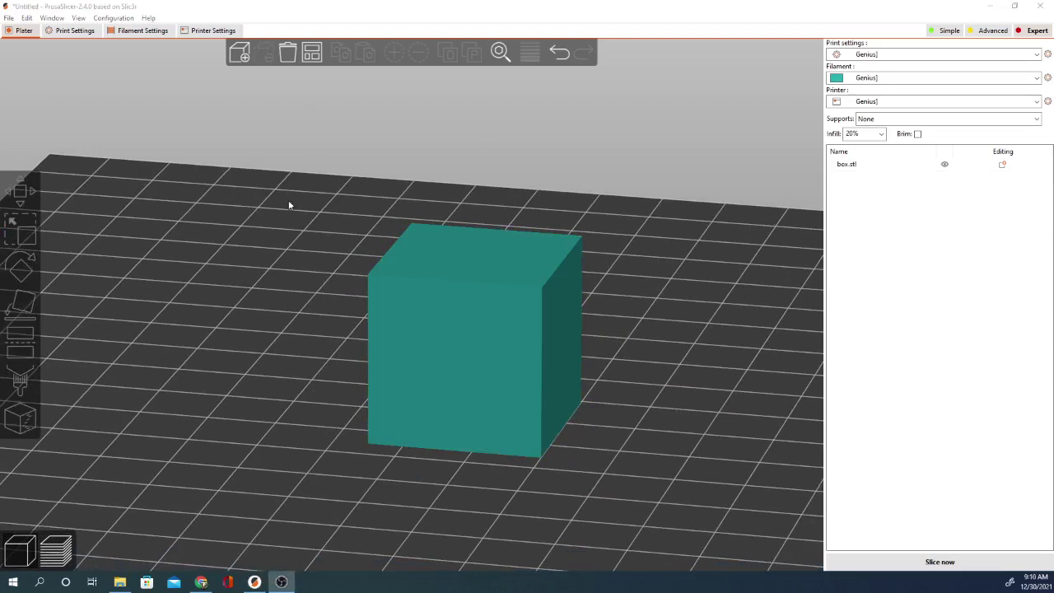
left_click(484, 389)
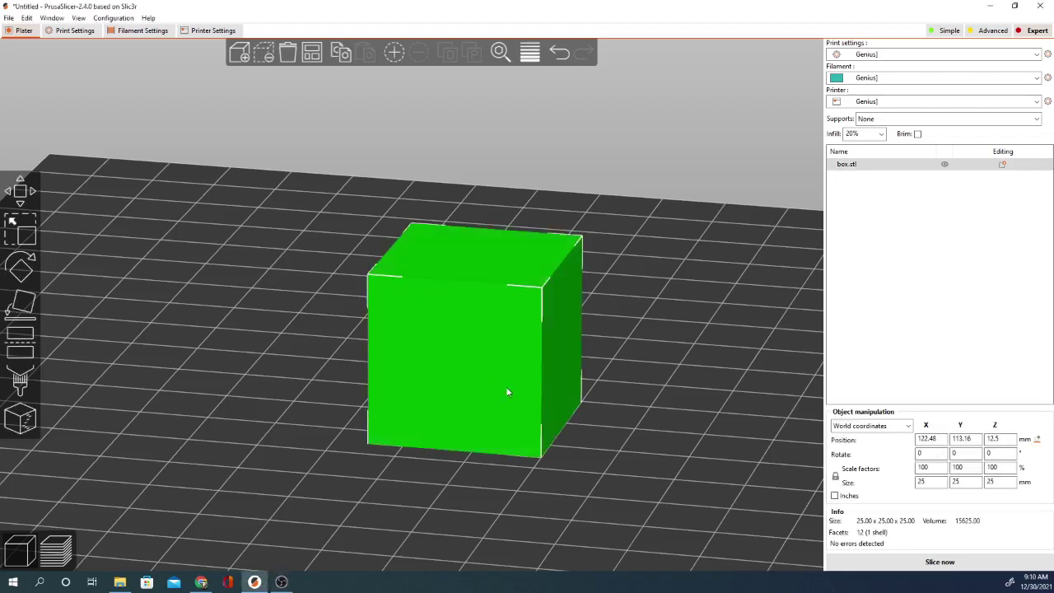
Add a Box negative volume to the cube and place it in the cube's corner.
right_click(481, 334)
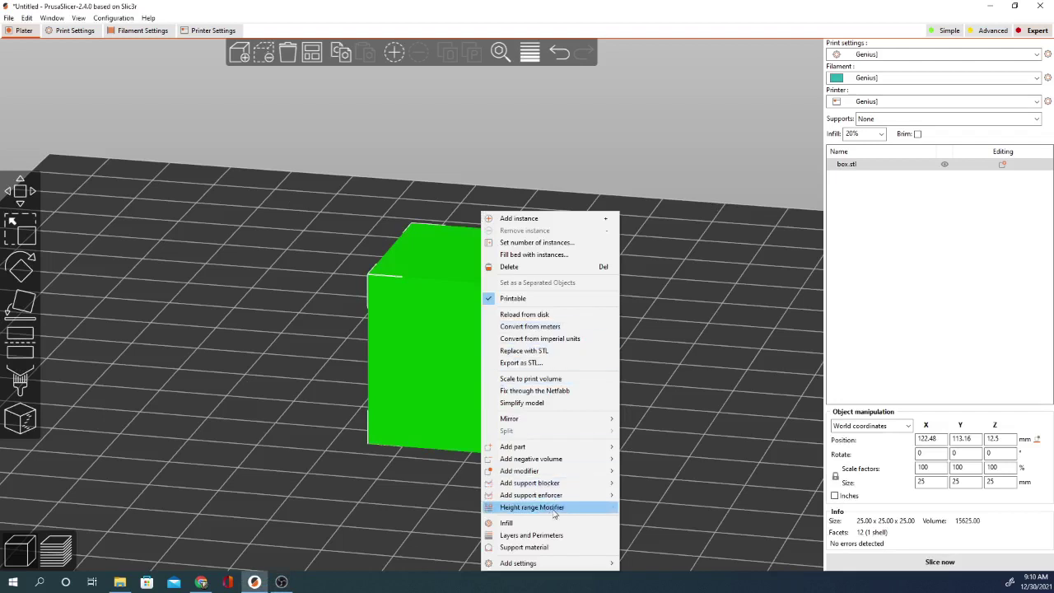
mouse_move(574, 463)
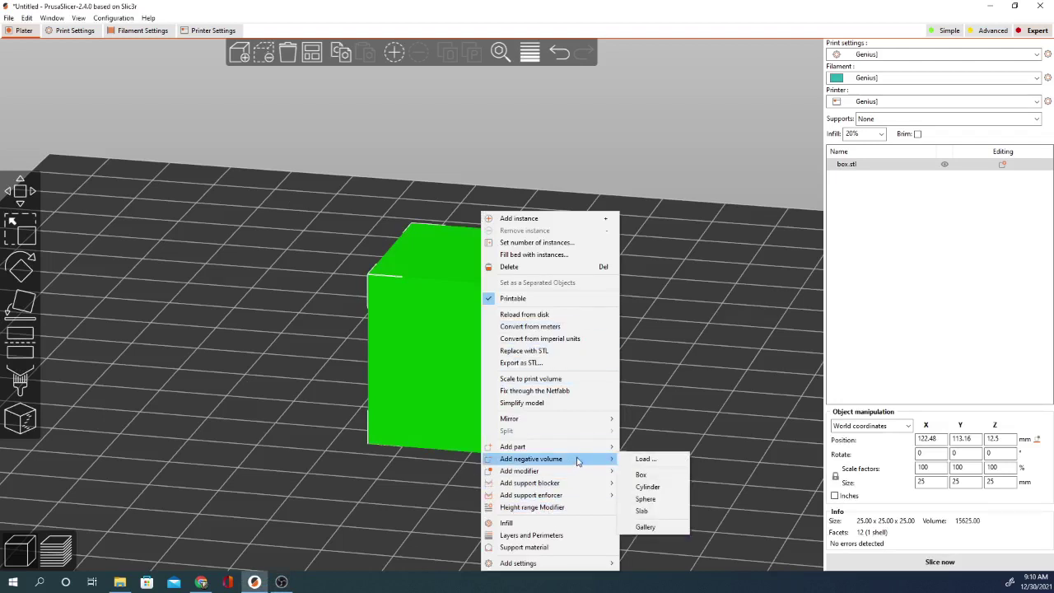
left_click(641, 474)
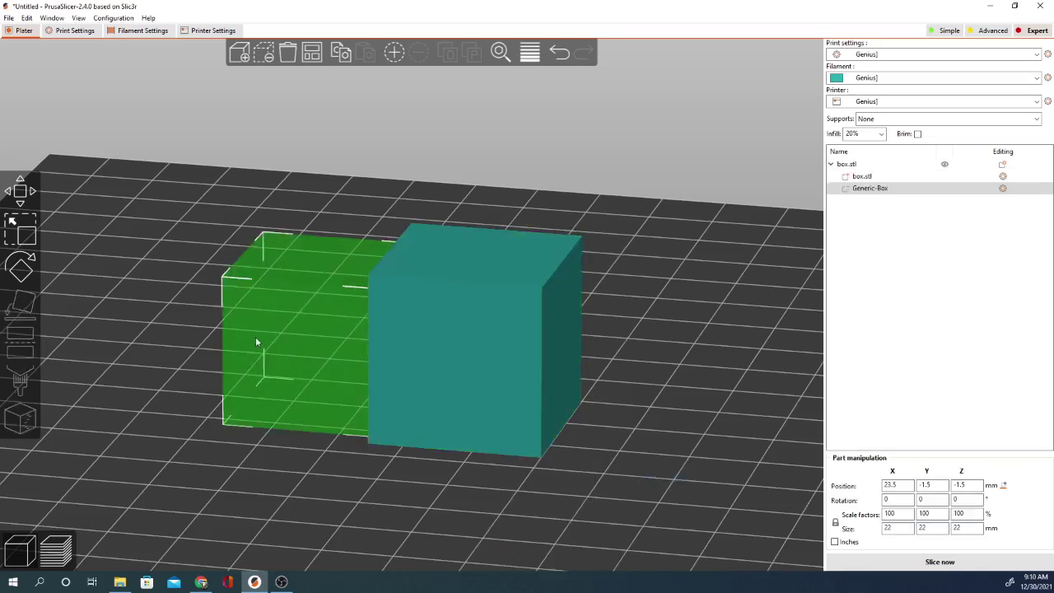
left_click_drag(256, 318, 507, 388)
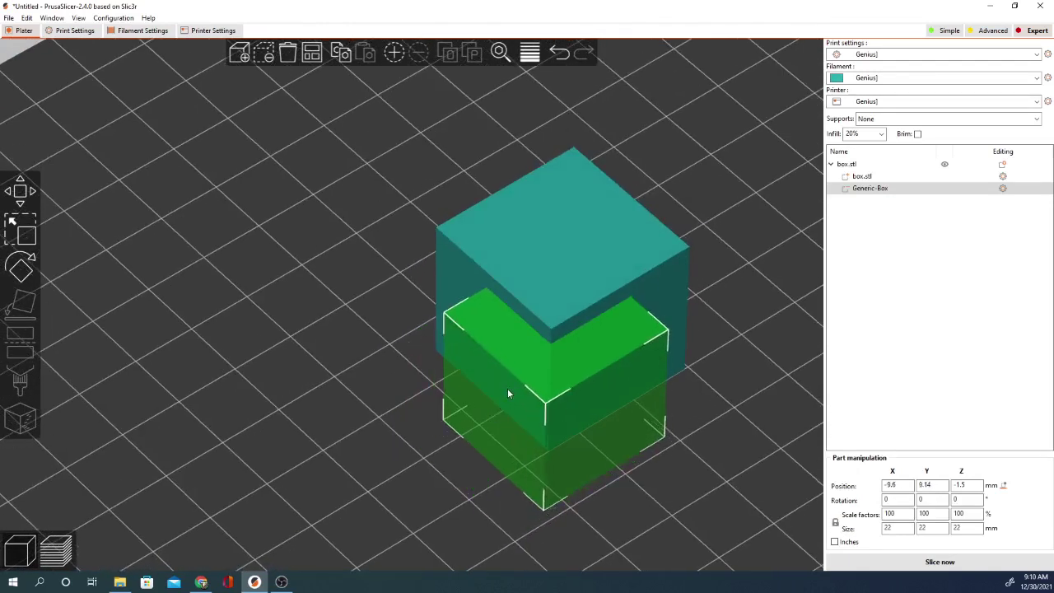
Slice the notched cube, inspect the preview, and return to the 3D view.
left_click(929, 561)
left_click_drag(628, 481, 666, 410)
left_click_drag(667, 327, 348, 342)
left_click_drag(414, 301, 458, 301)
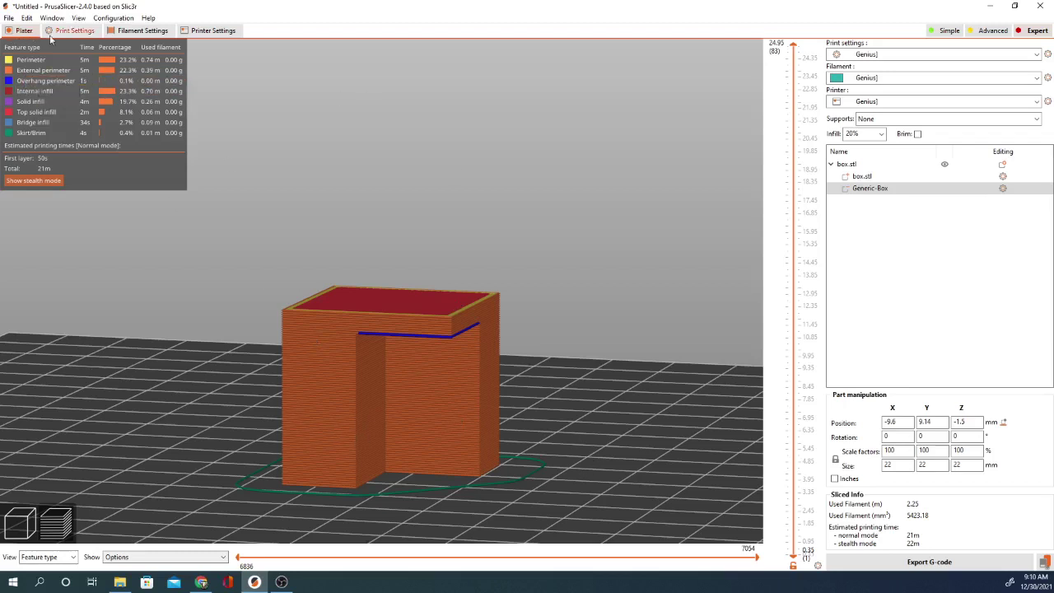
left_click(7, 525)
Load blade.stl from the Desktop into the cube as a negative volume.
right_click(348, 359)
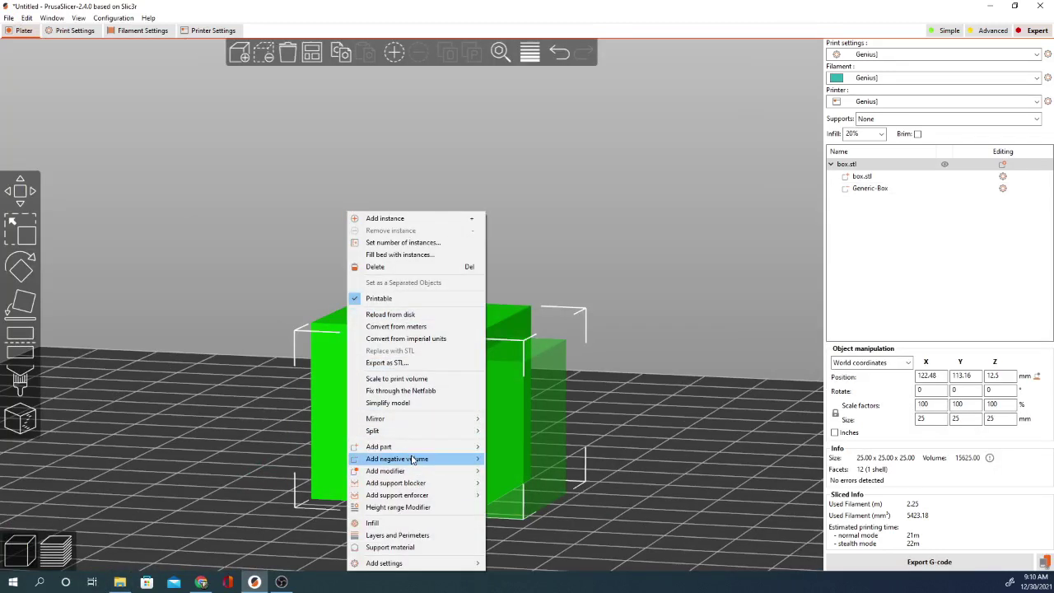
mouse_move(420, 458)
left_click(508, 460)
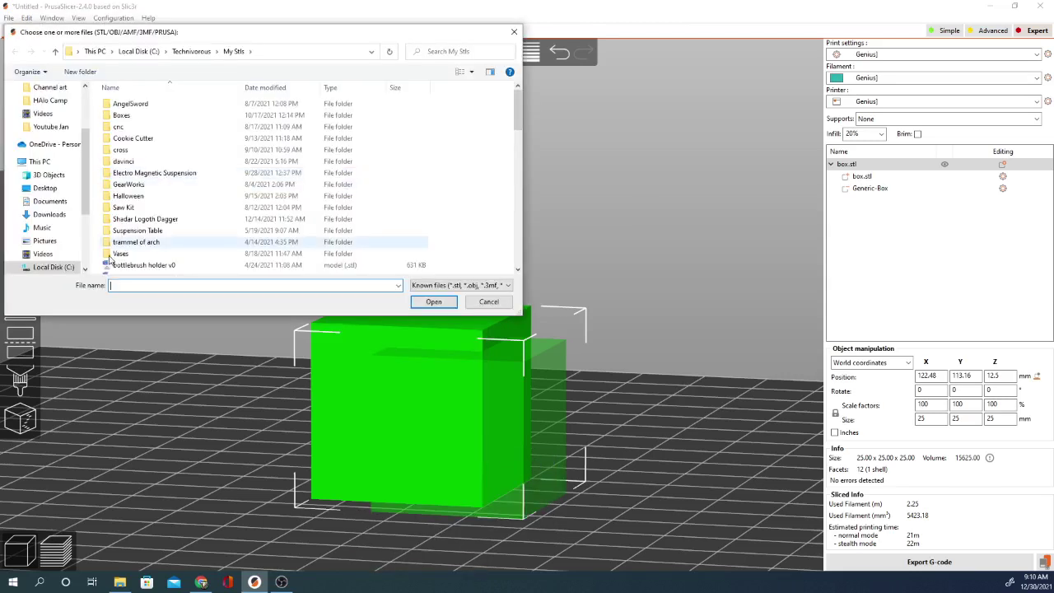
left_click_drag(85, 233, 82, 121)
left_click(49, 110)
scroll(393, 208, "down", 3)
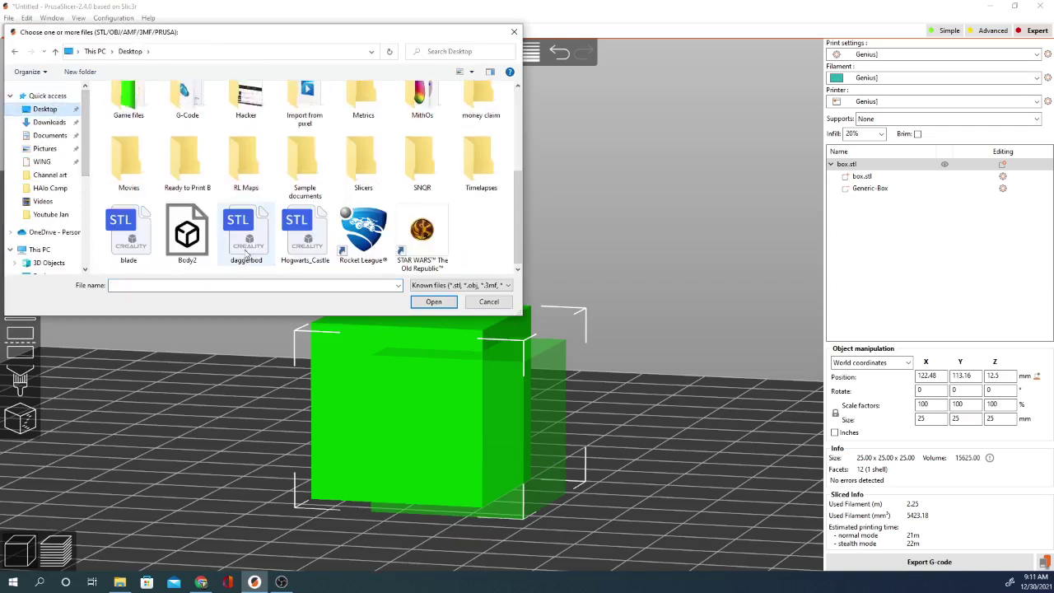
left_click(136, 243)
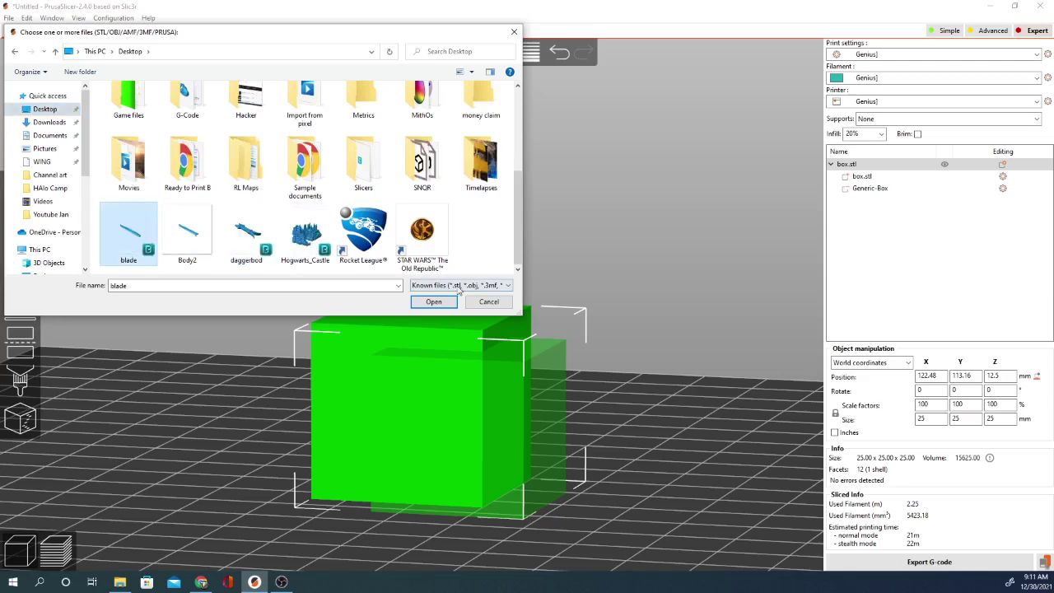
left_click(434, 302)
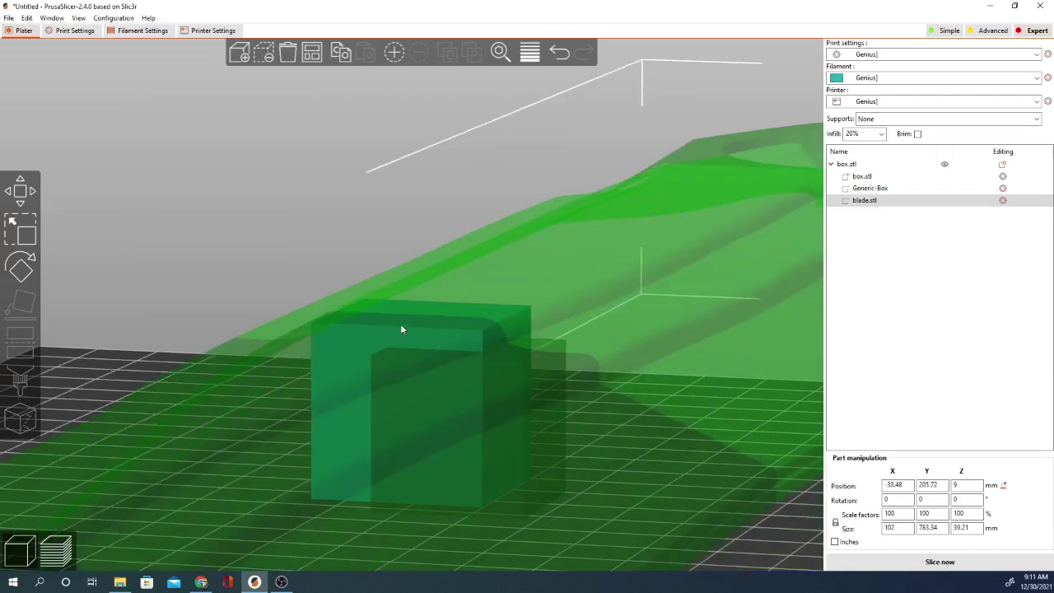
Scale the blade part down to 15.7% with the Scale gizmo.
left_click_drag(400, 323, 482, 453)
scroll(454, 414, "up", 5)
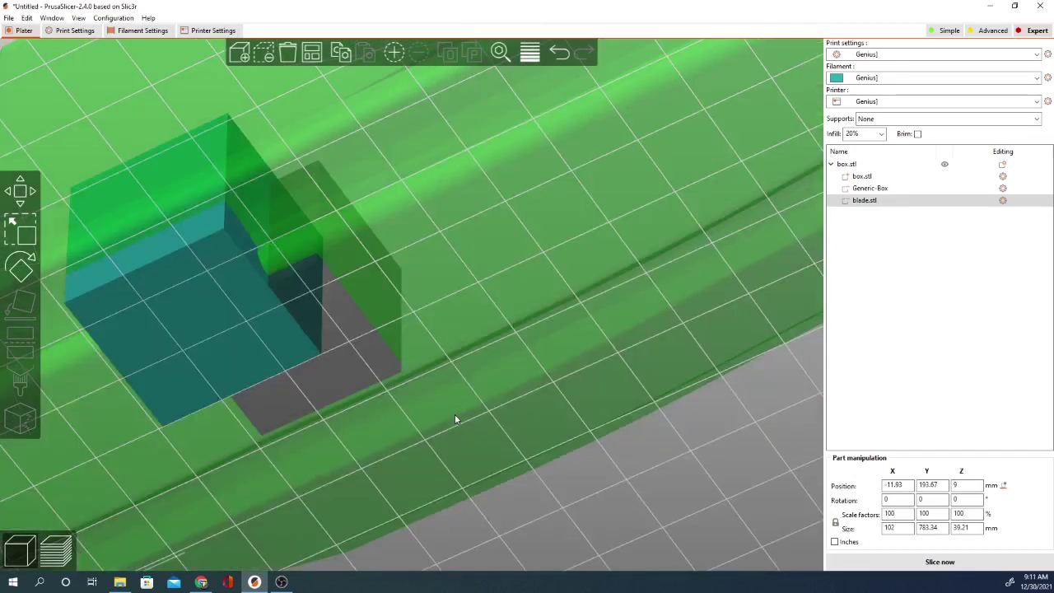
scroll(454, 414, "down", 5)
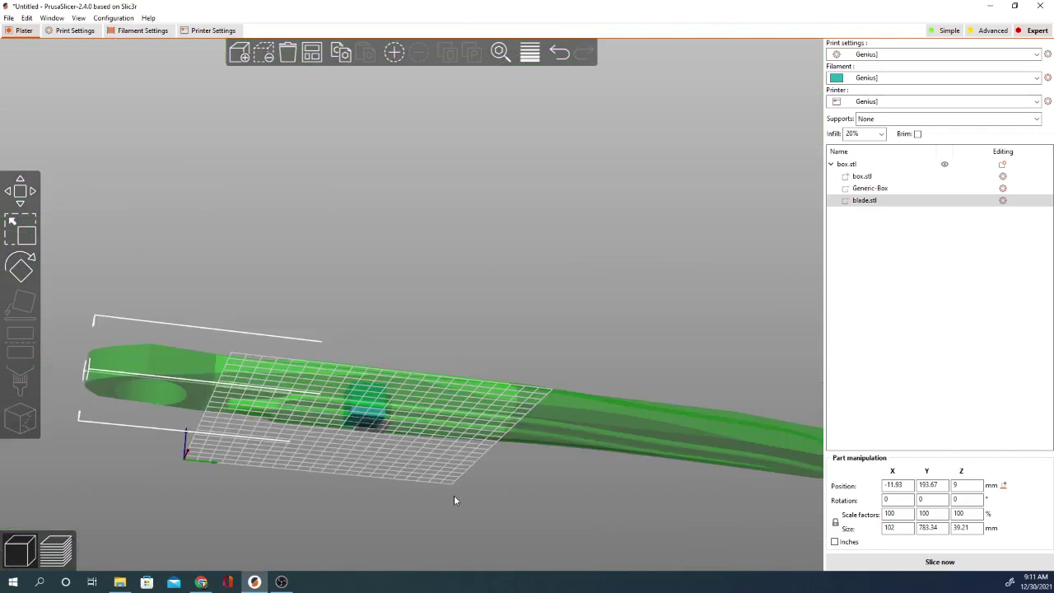
left_click_drag(453, 496, 536, 263)
left_click(20, 228)
left_click_drag(119, 360, 607, 381)
left_click_drag(312, 401, 346, 405)
Move the blade so it passes through the cube at 1.53, 9.54, 9.
scroll(366, 442, "up", 3)
left_click_drag(368, 443, 552, 136)
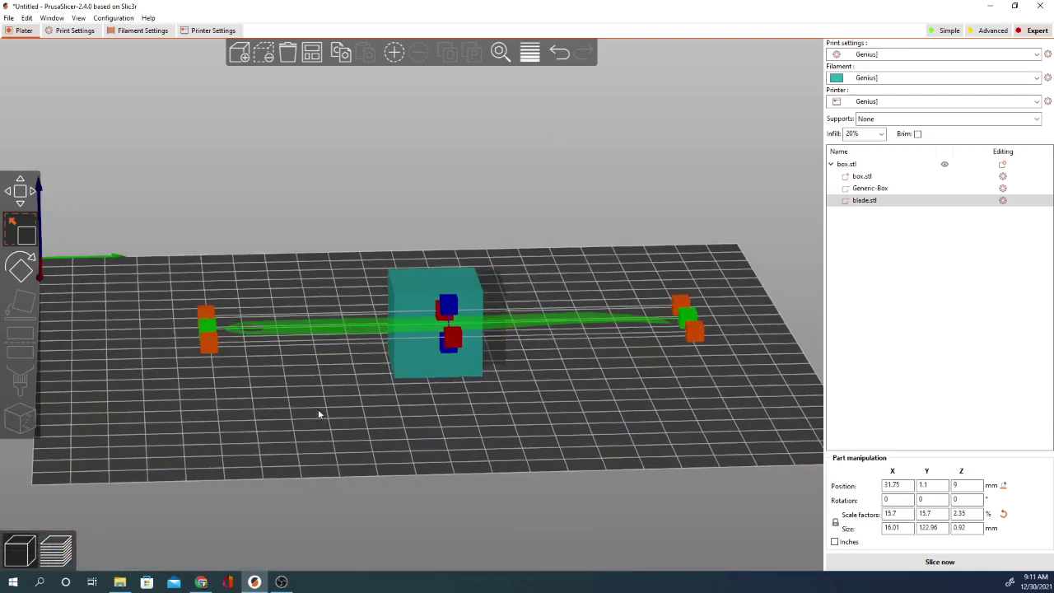
left_click_drag(317, 417, 435, 192)
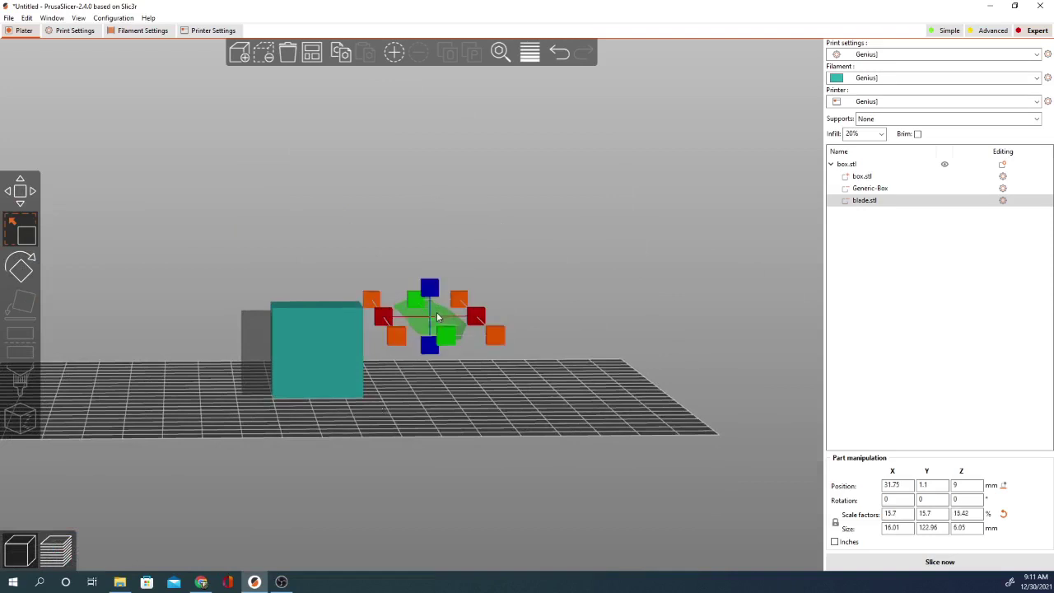
left_click_drag(435, 316, 322, 344)
left_click_drag(386, 395, 392, 277)
left_click_drag(387, 151, 604, 349)
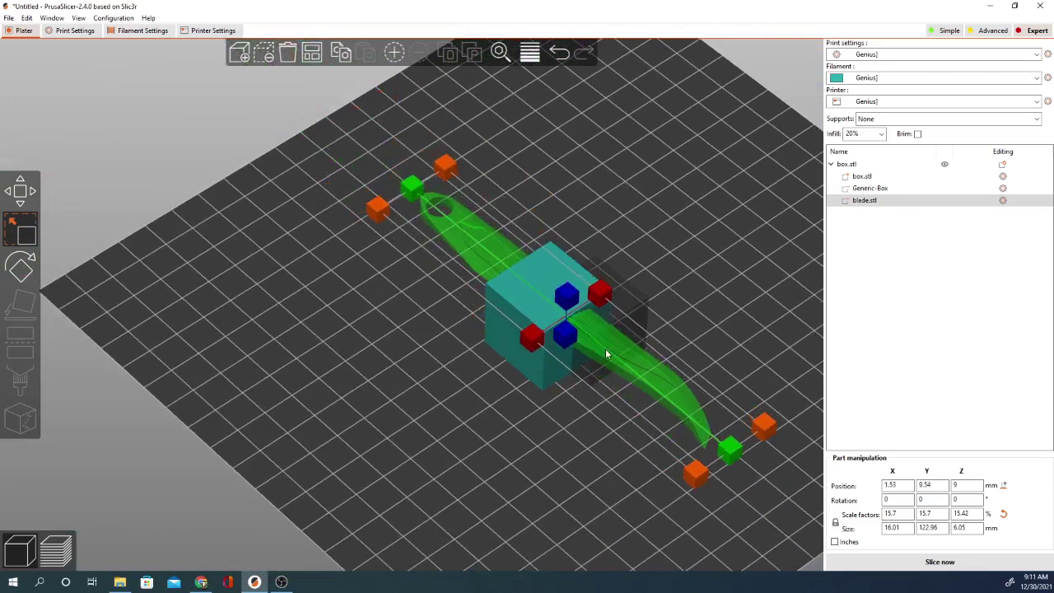
middle_click_drag(490, 458, 427, 461)
mouse_move(427, 466)
left_mouse_down()
mouse_move(395, 475)
mouse_move(395, 451)
mouse_move(433, 455)
left_mouse_up()
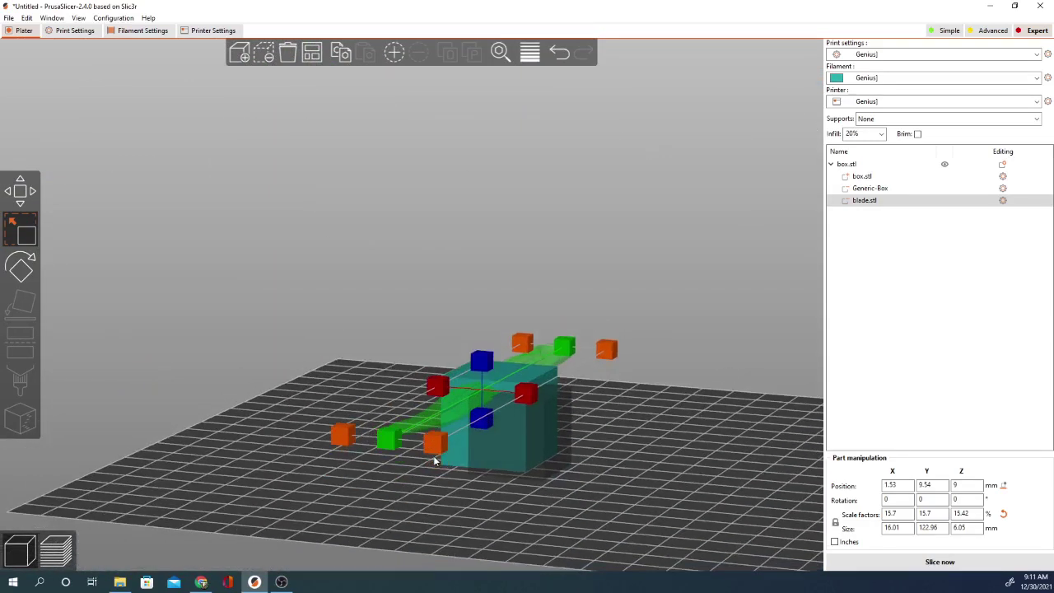
Delete the Generic-Box part and centre the blade across the cube at -2.18, 8.66, 9.
left_click(556, 437)
key("Delete")
left_click(465, 395)
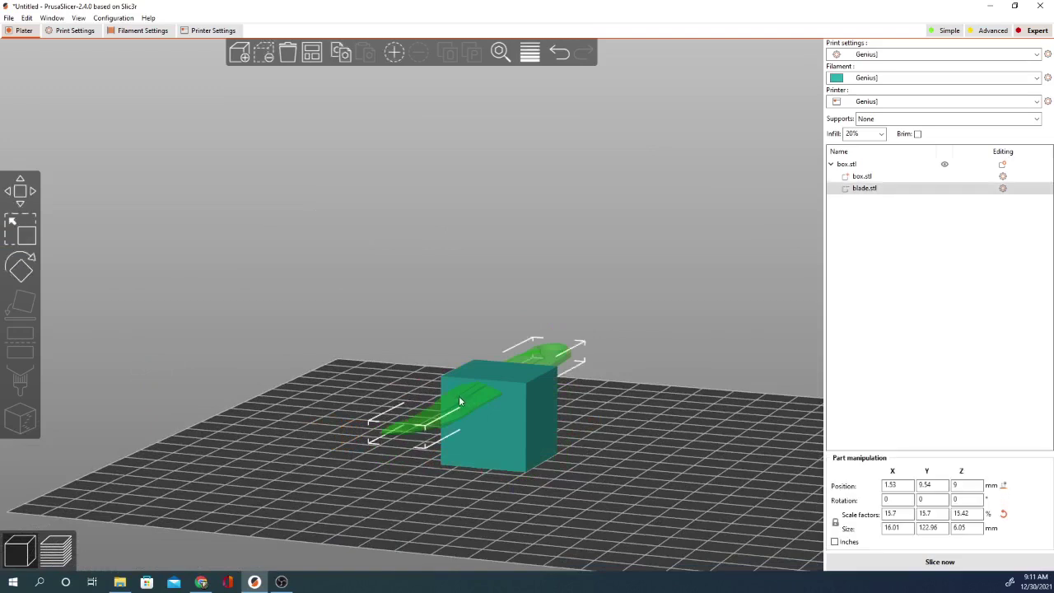
left_click_drag(459, 395, 579, 494)
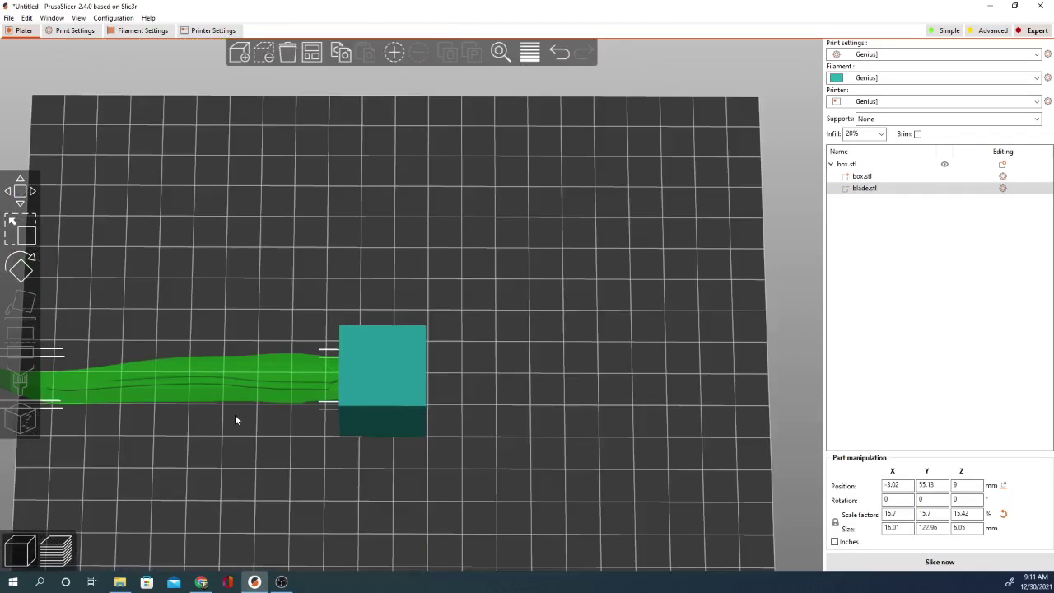
left_click_drag(238, 395, 346, 384)
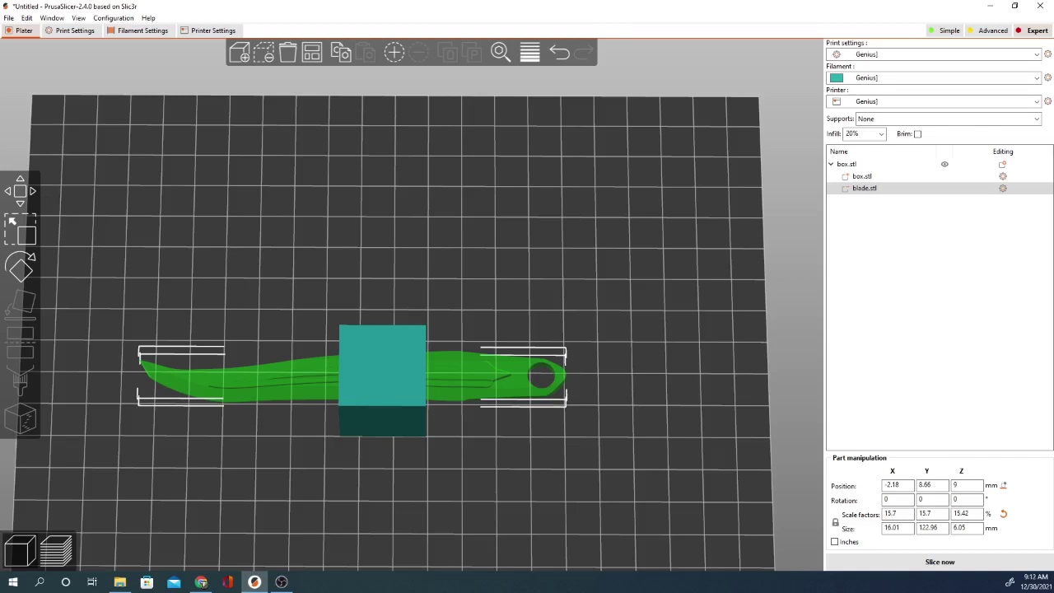
Slice the model, cancel the G-code save, and inspect the ~27-minute preview.
left_click(939, 561)
left_click(928, 562)
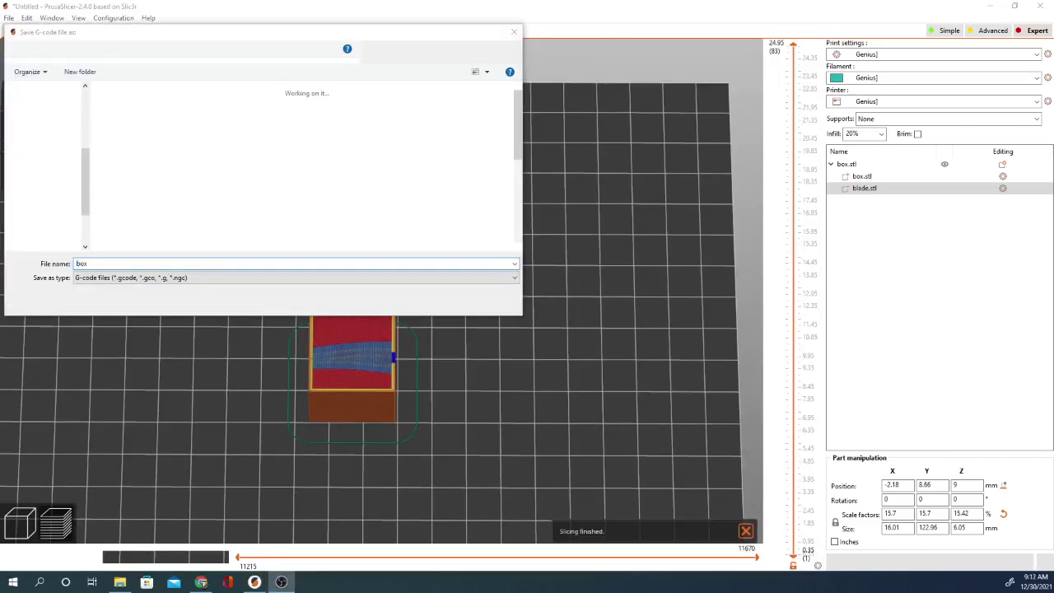
key("Return")
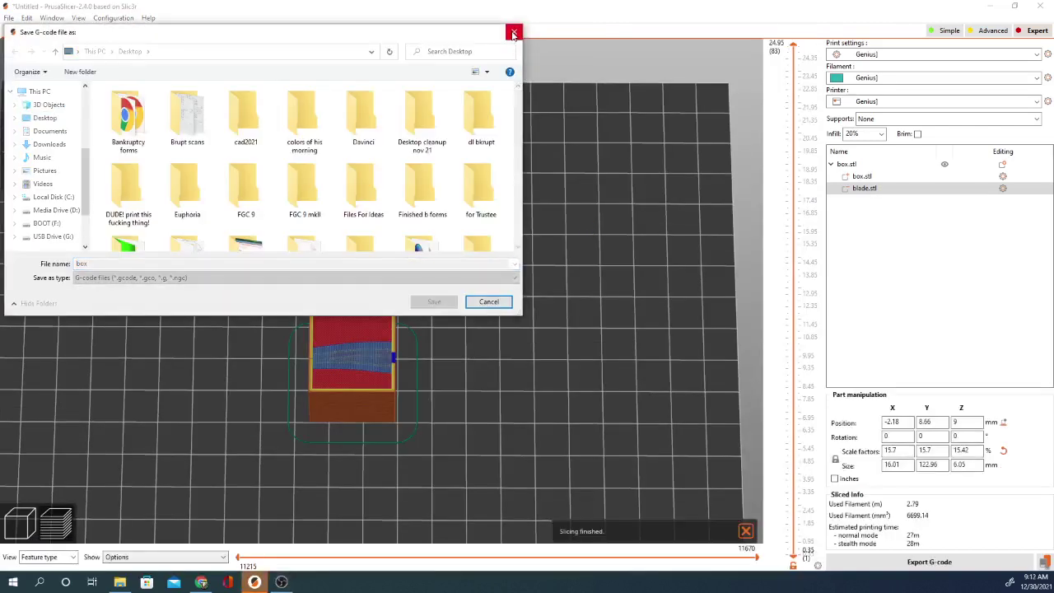
left_click(486, 301)
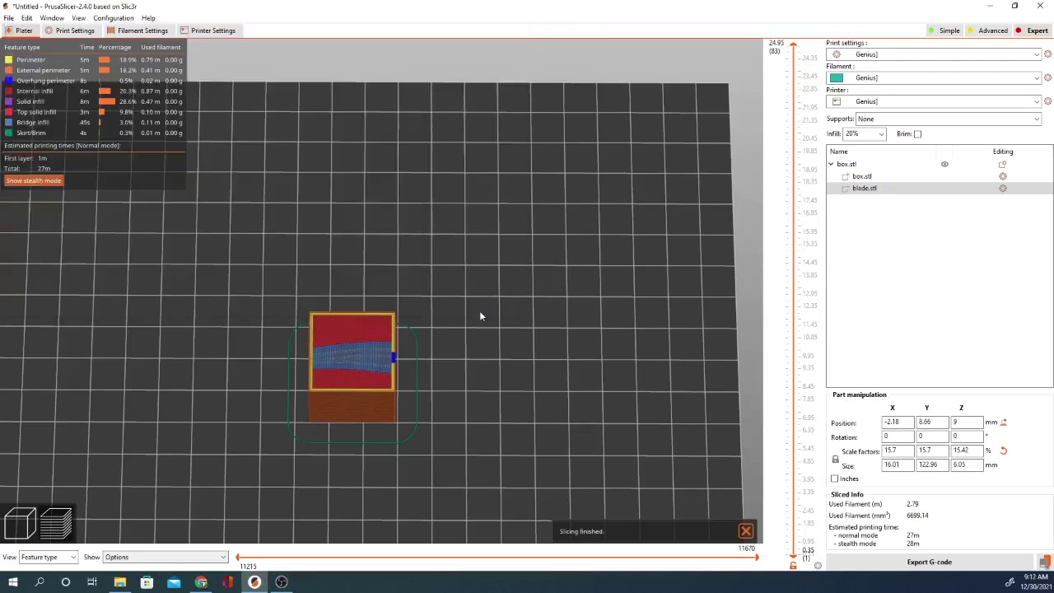
left_click_drag(480, 315, 348, 474)
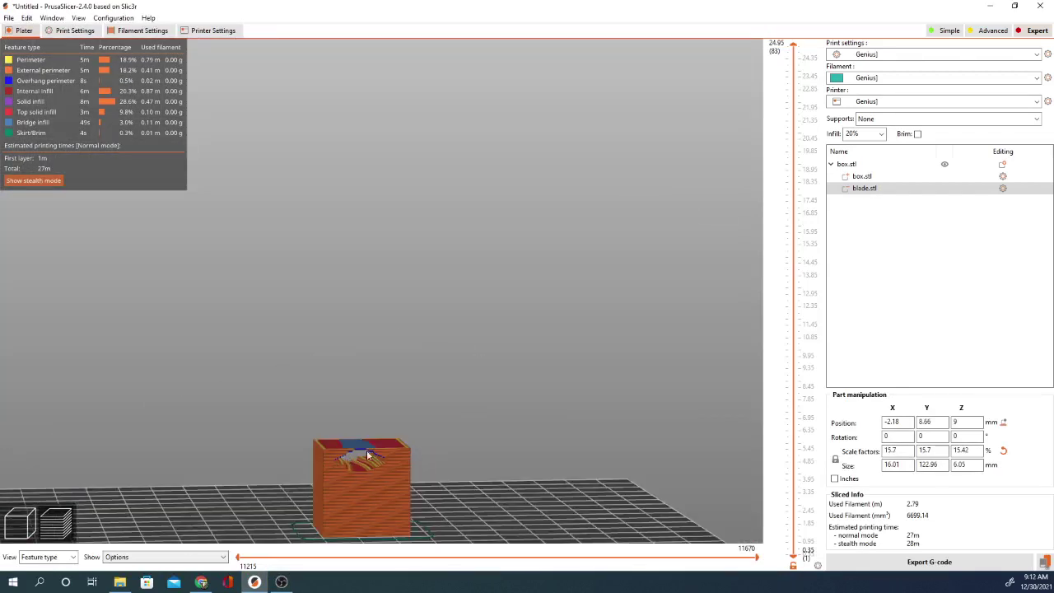
left_click(201, 582)
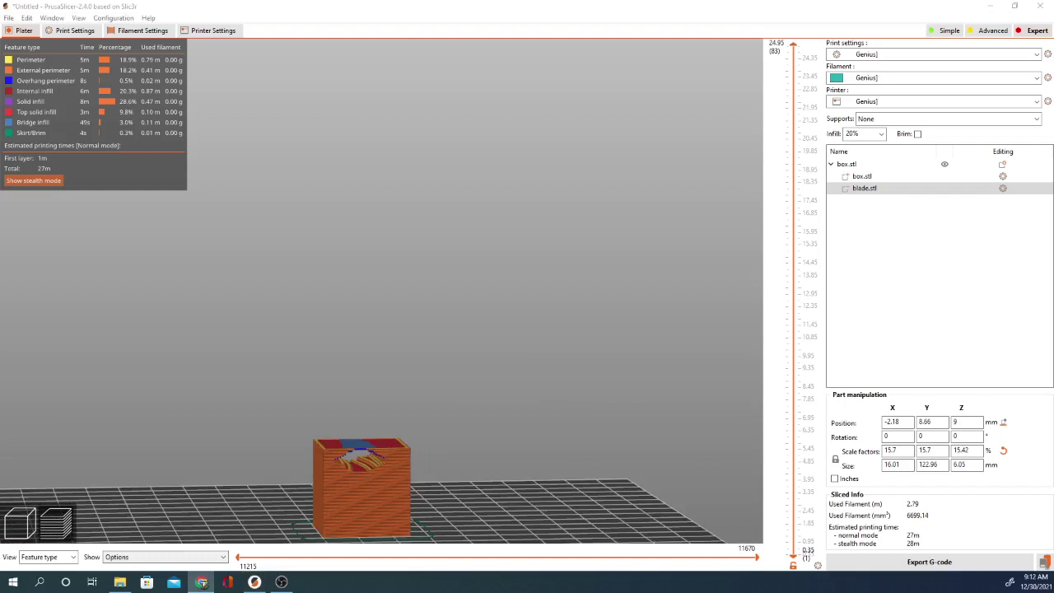
left_click(486, 477)
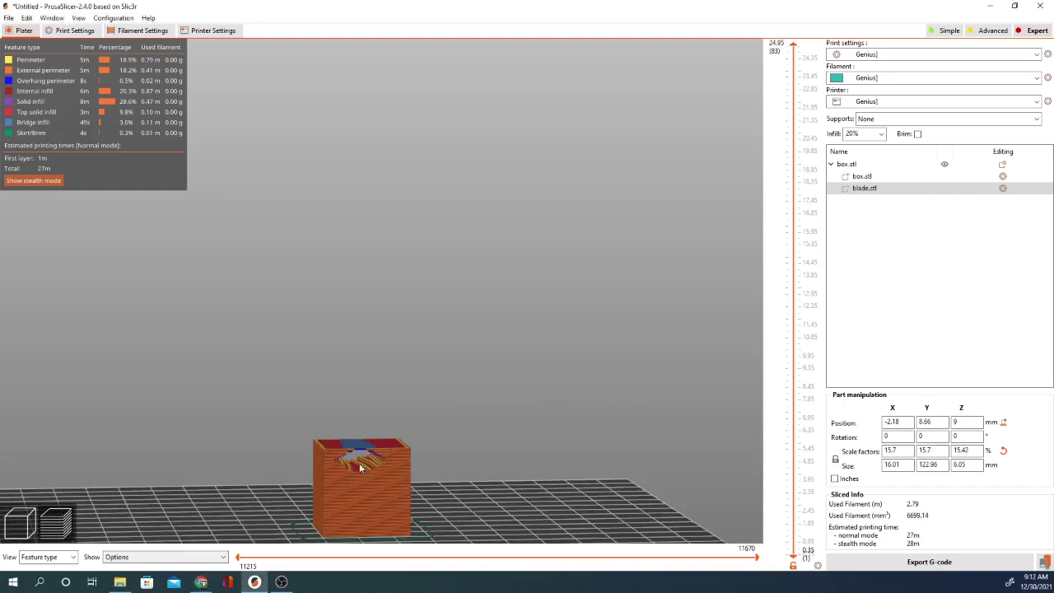
left_click_drag(468, 414, 589, 429)
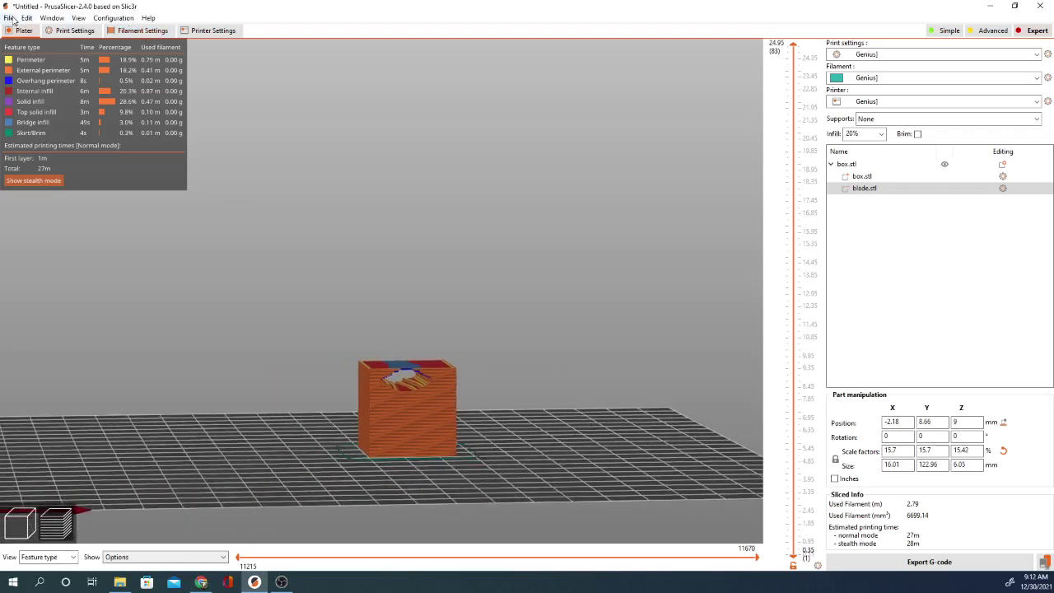
left_click_drag(524, 501, 376, 393)
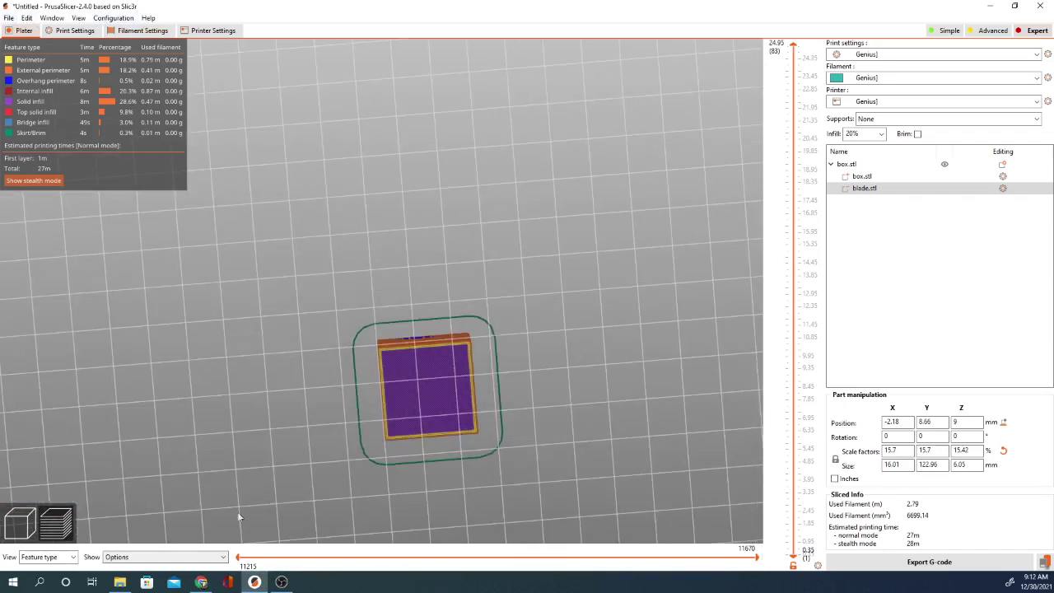
Delete blade.stl and load daggerbod.stl from the Desktop as the cube's negative volume.
left_click(10, 525)
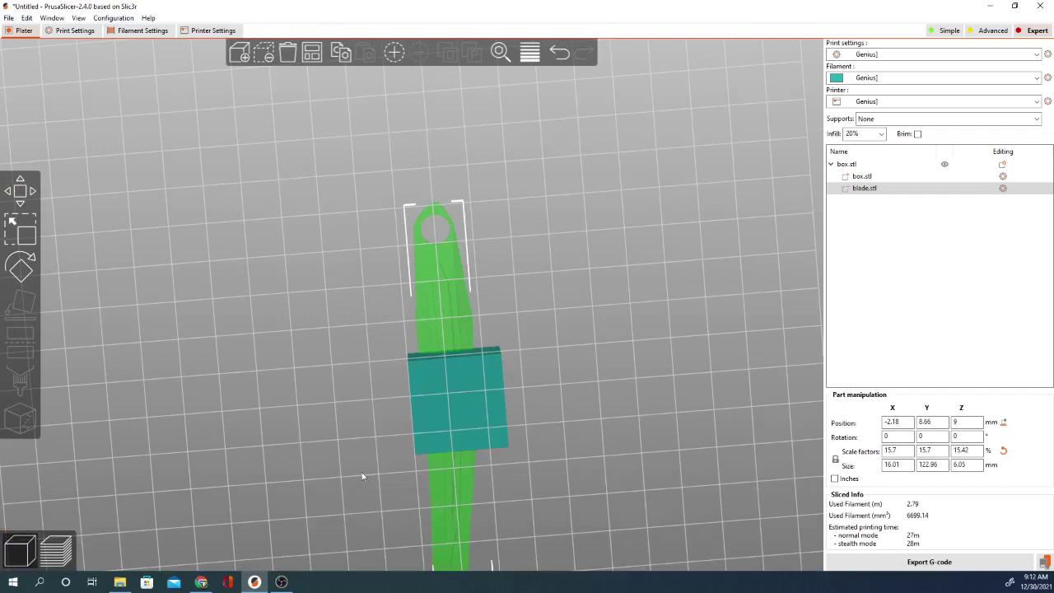
key("Delete")
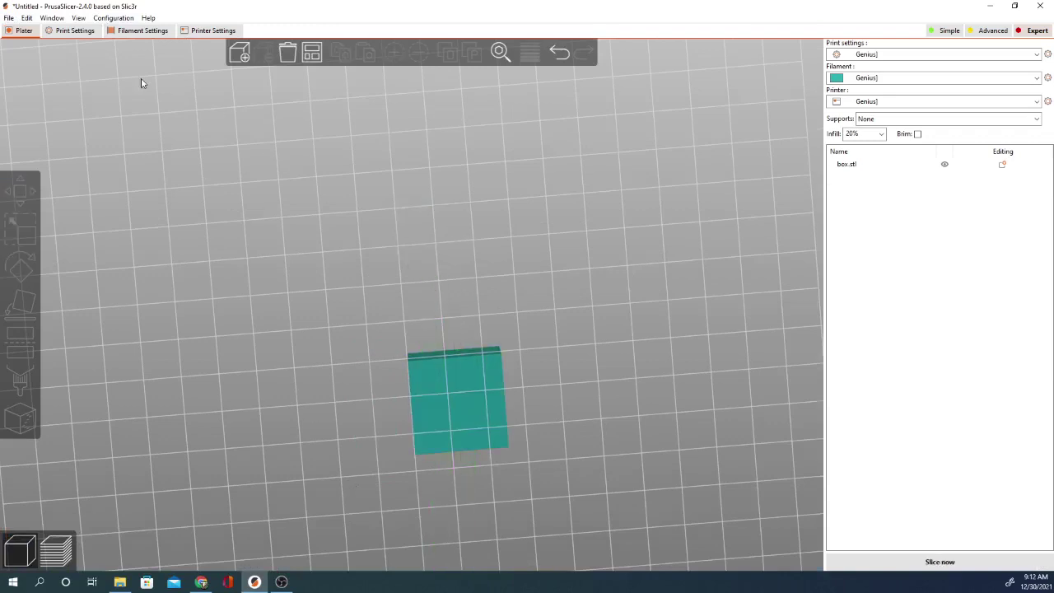
right_click(425, 375)
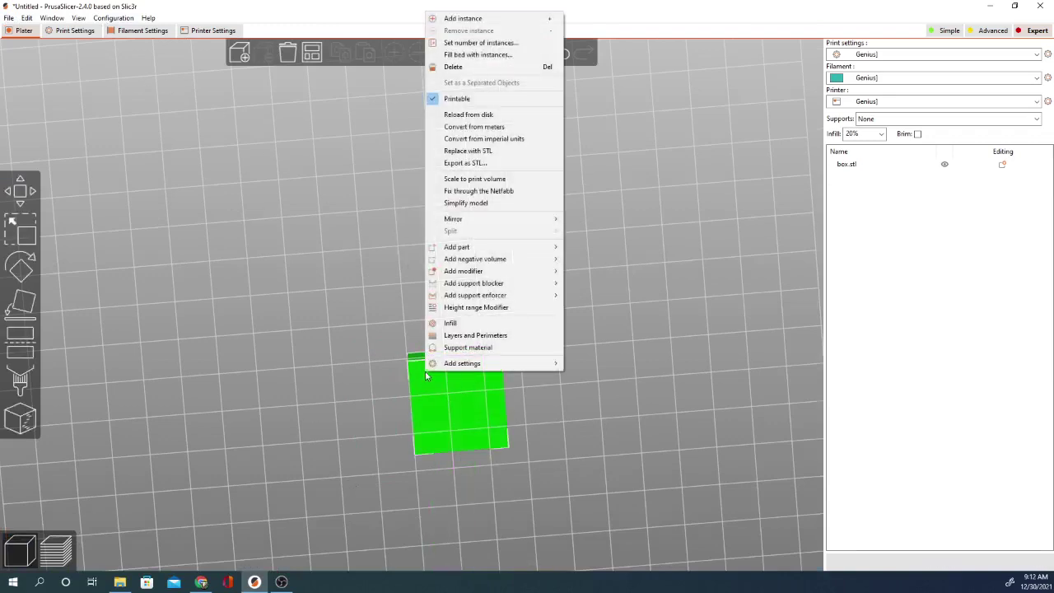
mouse_move(542, 260)
left_click(596, 259)
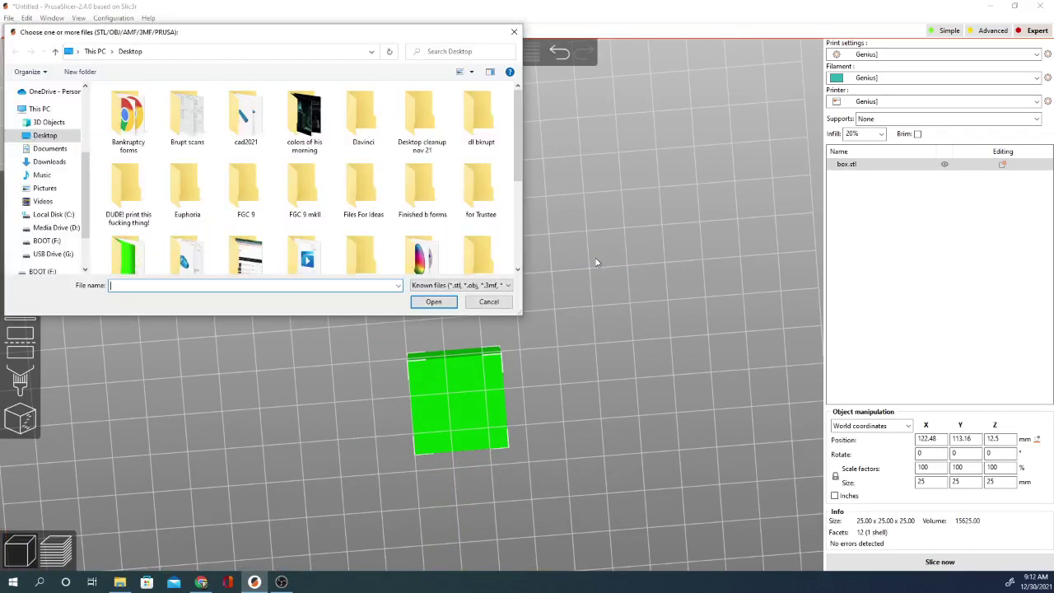
left_click_drag(518, 135, 523, 218)
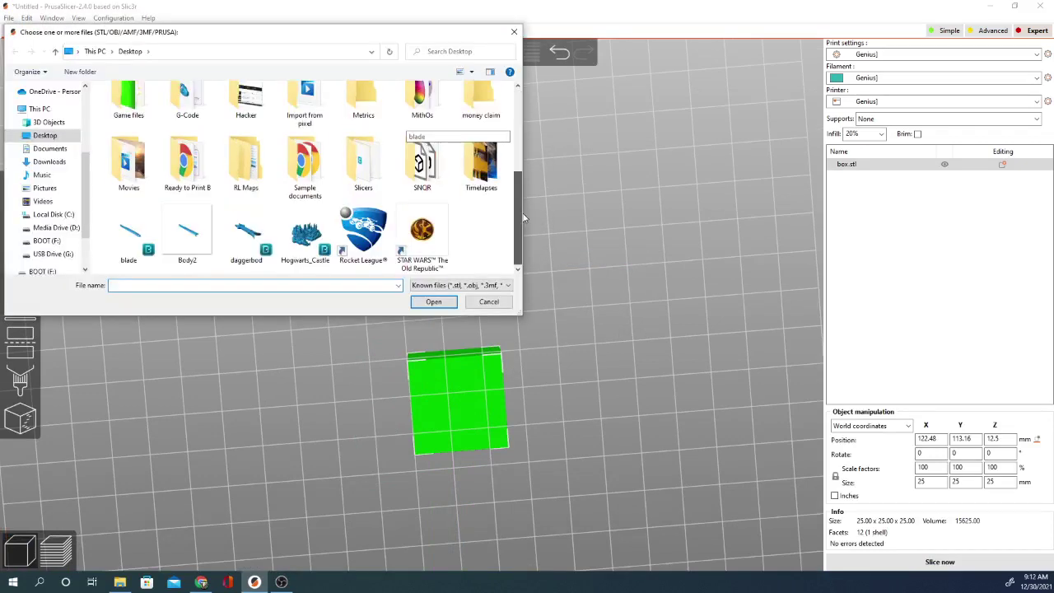
left_click(246, 234)
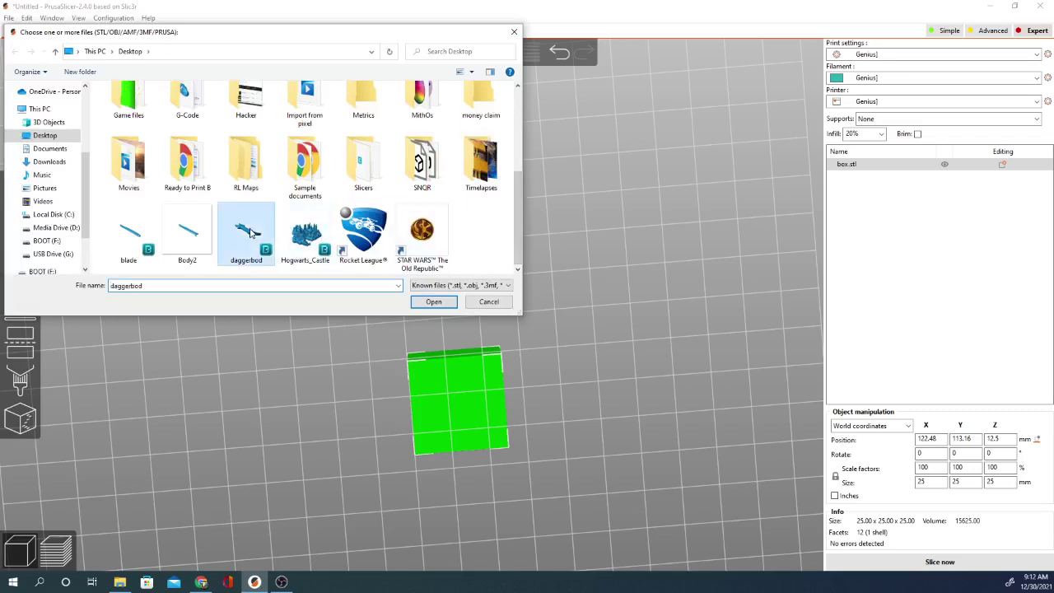
left_click(434, 301)
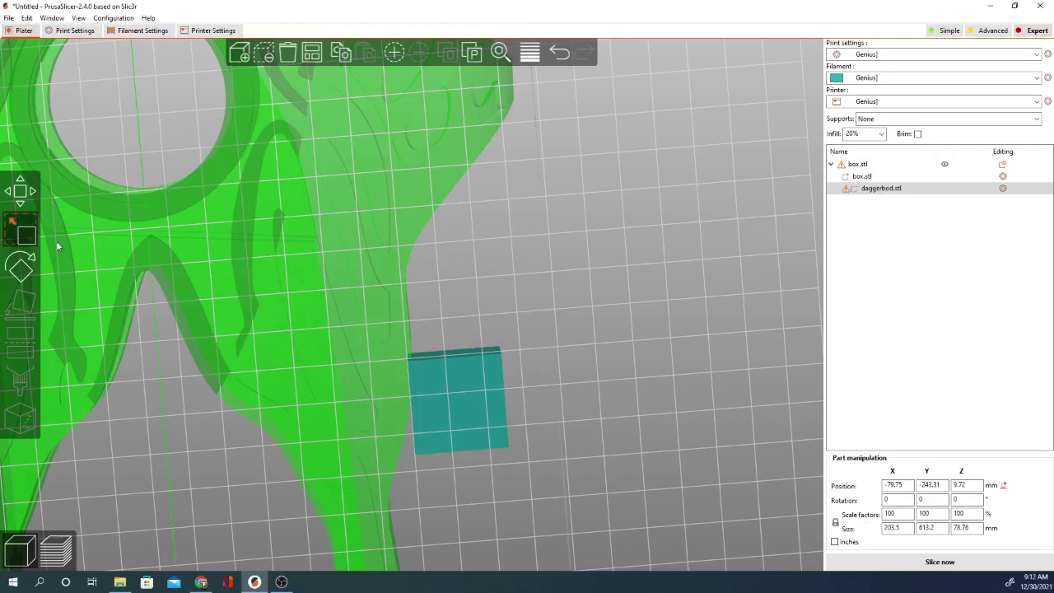
Scale the daggerbod part down to 15.77% (32.08 × 96.68 × 12.42 mm).
scroll(498, 379, "up", 2)
scroll(498, 378, "down", 8)
scroll(498, 378, "down", 3)
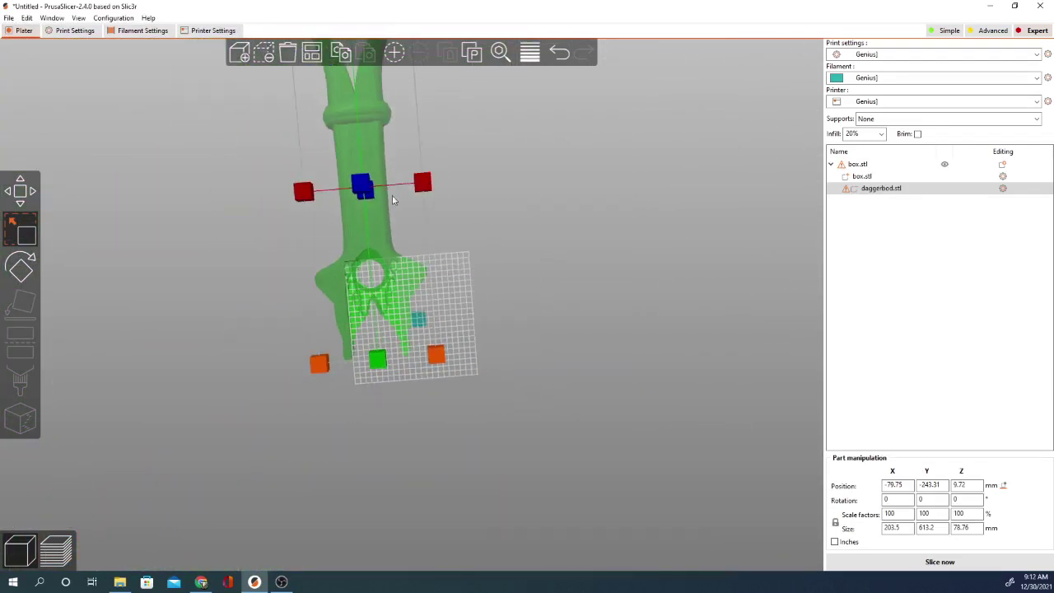
left_click_drag(322, 361, 420, 313)
Move daggerbod to the bed centre through the cube at 2.05, 8.52, 9.72.
middle_click_drag(433, 290, 471, 321)
left_click_drag(471, 324, 426, 310)
scroll(426, 310, "up", 5)
left_click_drag(480, 248, 514, 393)
scroll(516, 395, "up", 3)
scroll(515, 395, "down", 6)
left_click_drag(592, 390, 543, 373)
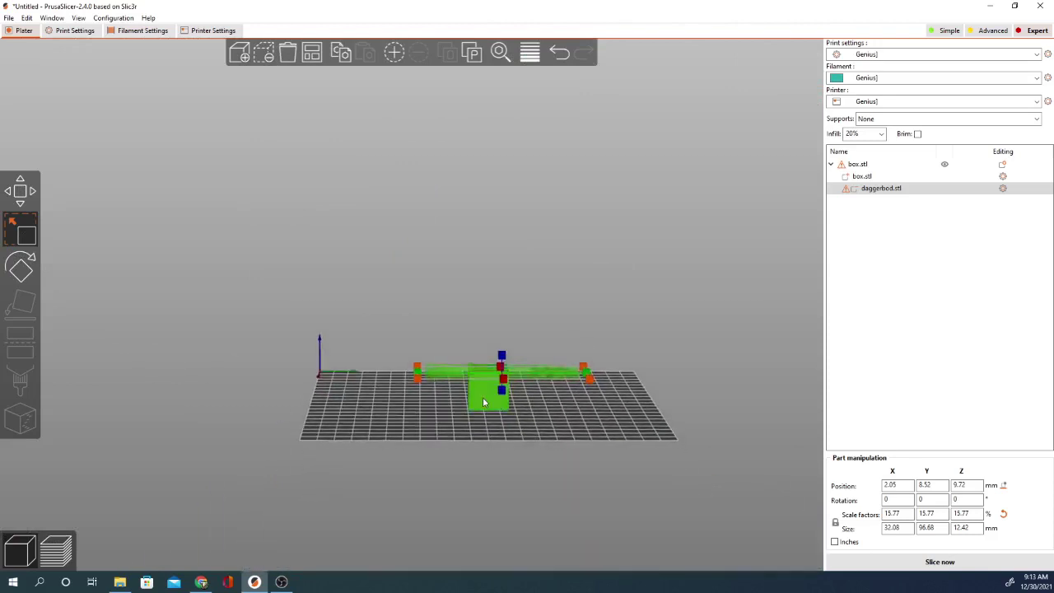
Sink the cube partly below the bed to Z 6.25.
left_click(483, 397)
key("m")
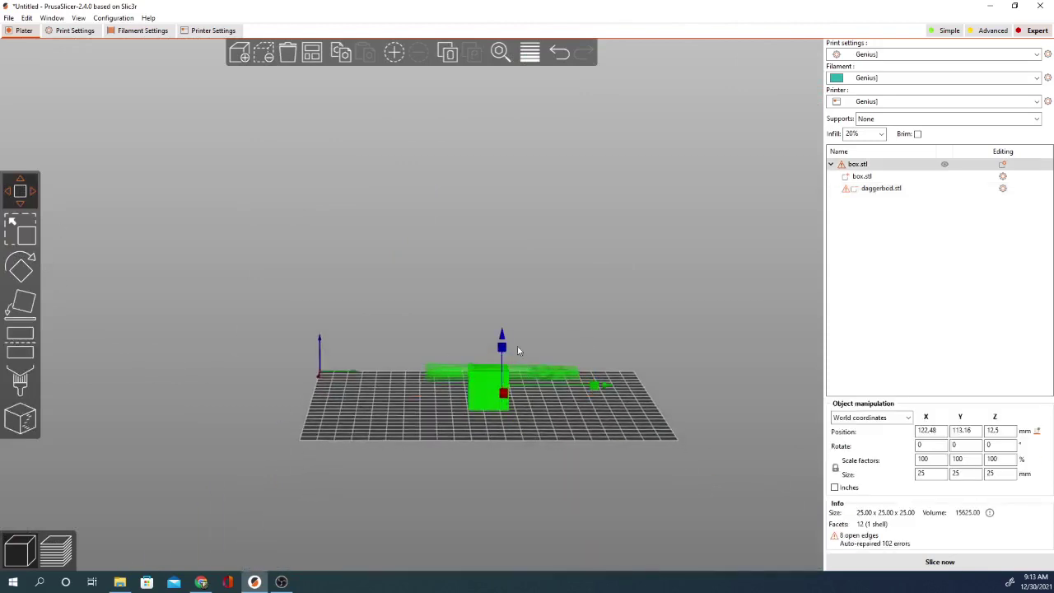
left_click_drag(502, 346, 502, 368)
right_click_drag(512, 491, 496, 435)
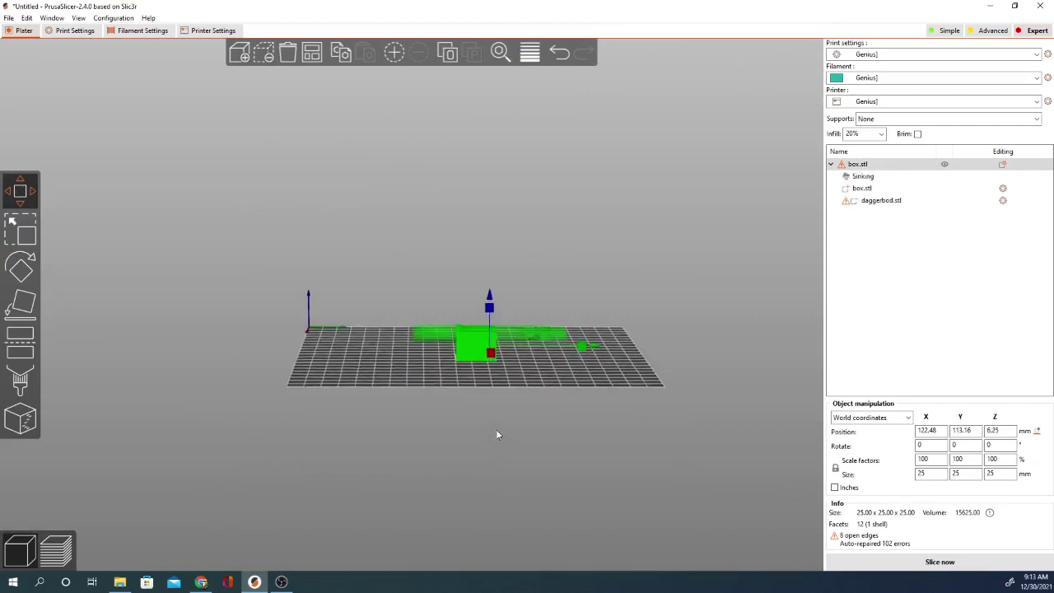
left_click_drag(496, 435, 532, 462)
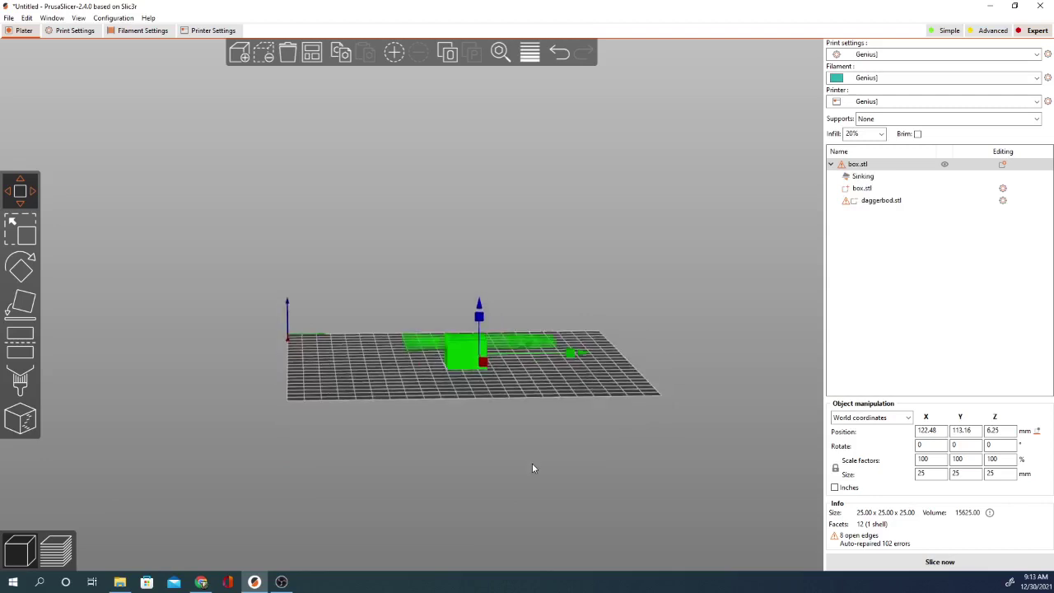
Raise the daggerbod part above the cube's top.
left_click(435, 352)
scroll(411, 348, "up", 5)
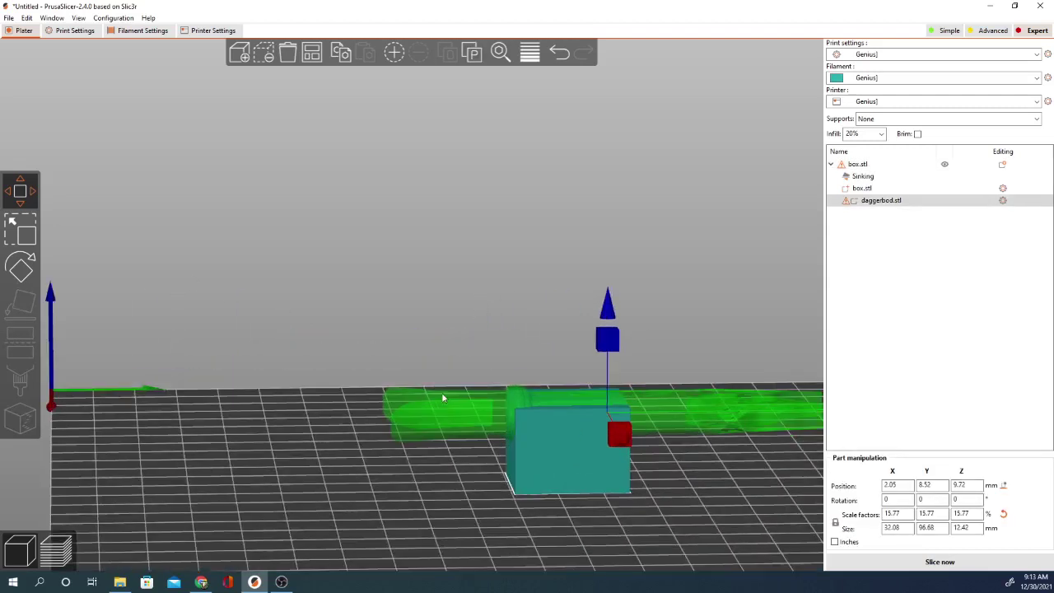
left_click(601, 342)
mouse_move(602, 342)
left_mouse_down()
mouse_move(608, 317)
mouse_move(609, 334)
left_mouse_up()
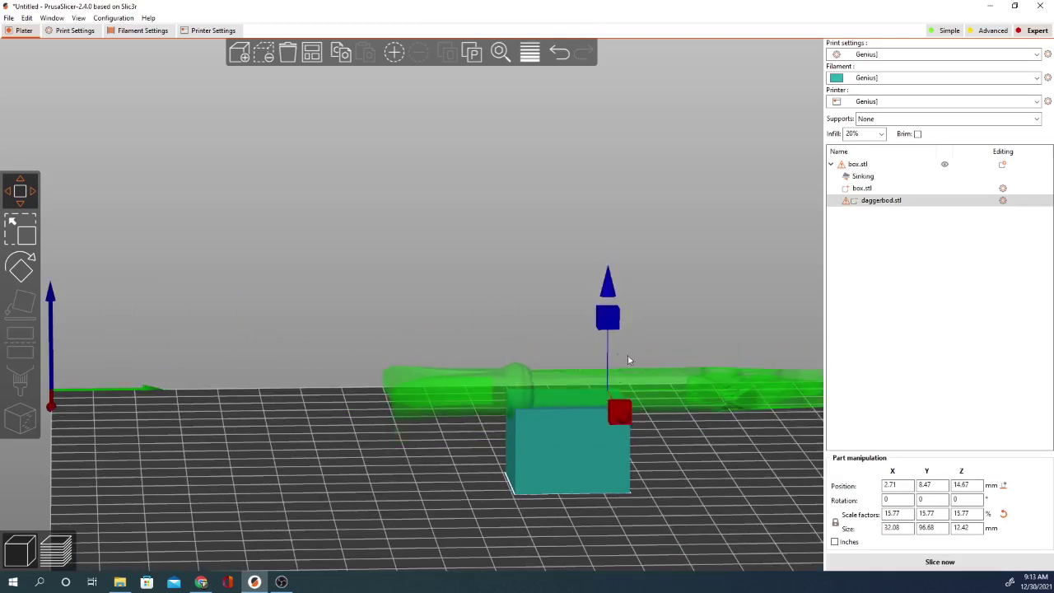
right_click_drag(677, 538, 588, 524)
Slide daggerbod along Y to centre it across the cube at 2.1, -2.73, 14.67.
left_click(795, 377)
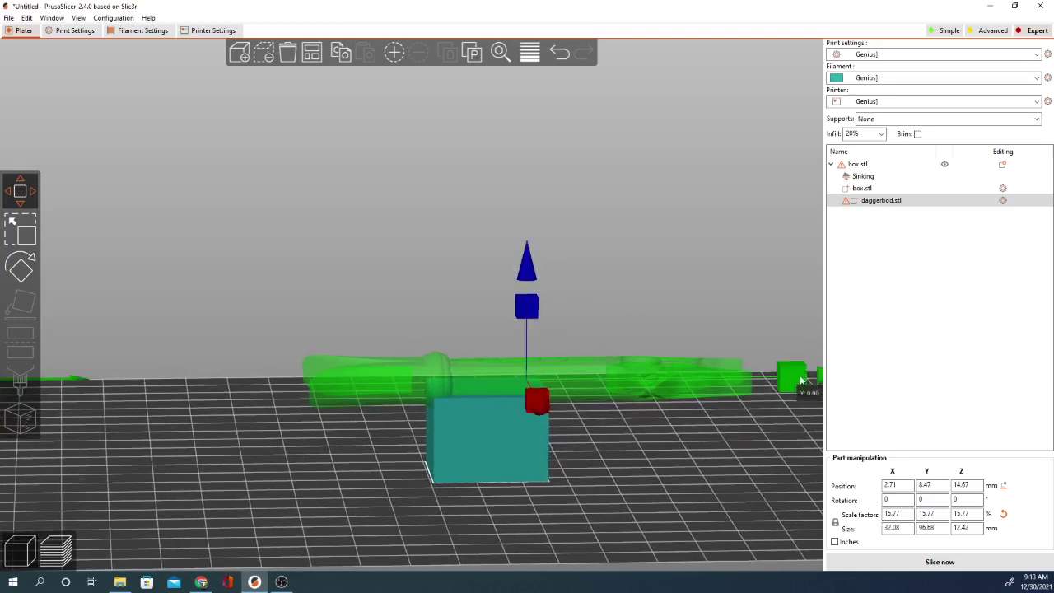
left_click(798, 380)
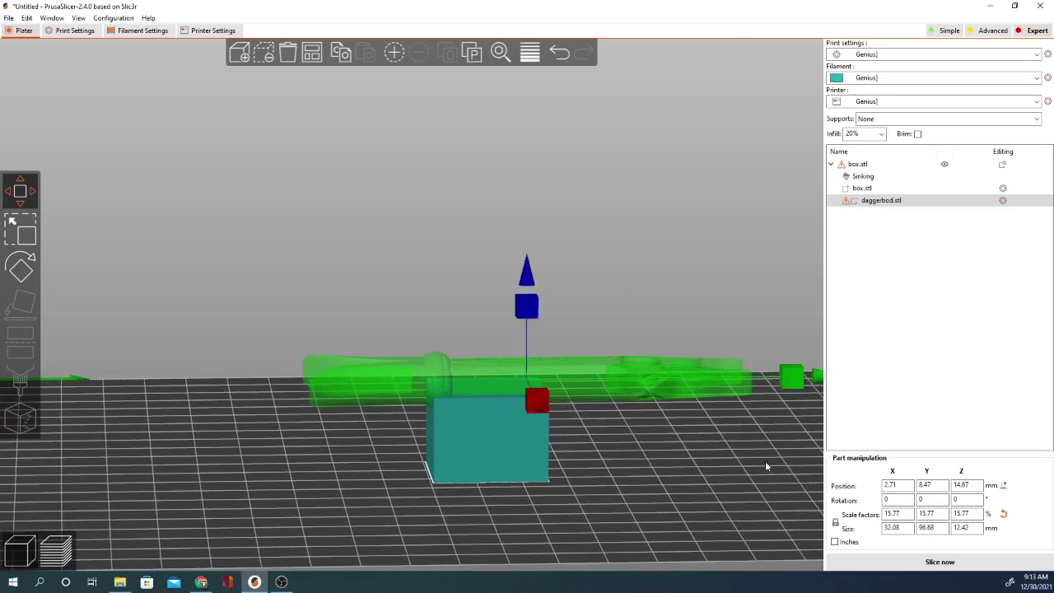
right_click_drag(765, 467, 682, 452)
left_click(761, 387)
left_click_drag(682, 452, 625, 274)
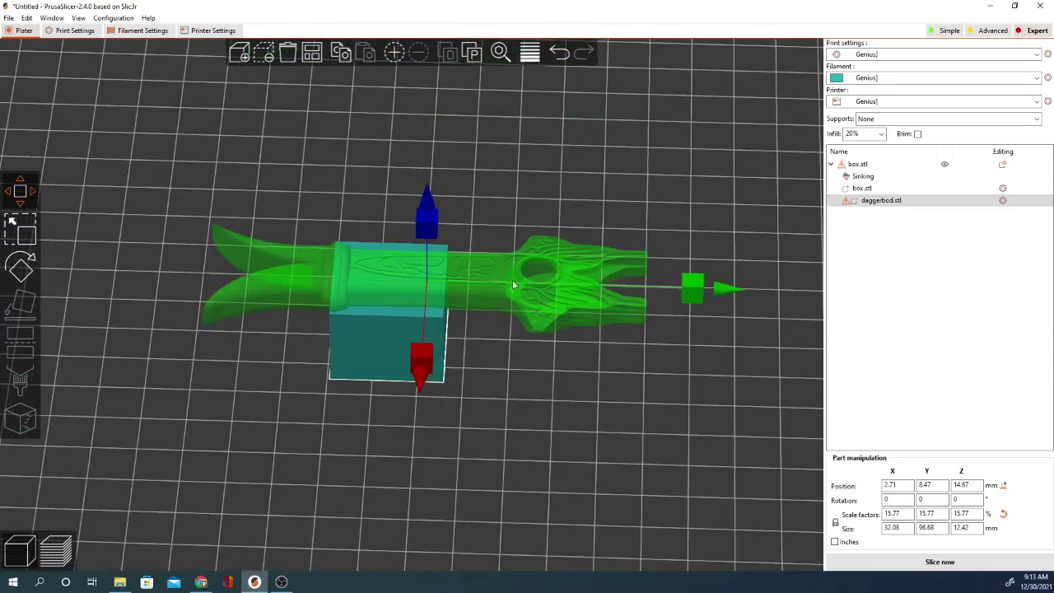
left_click_drag(511, 281, 454, 274)
right_click_drag(502, 405, 507, 362)
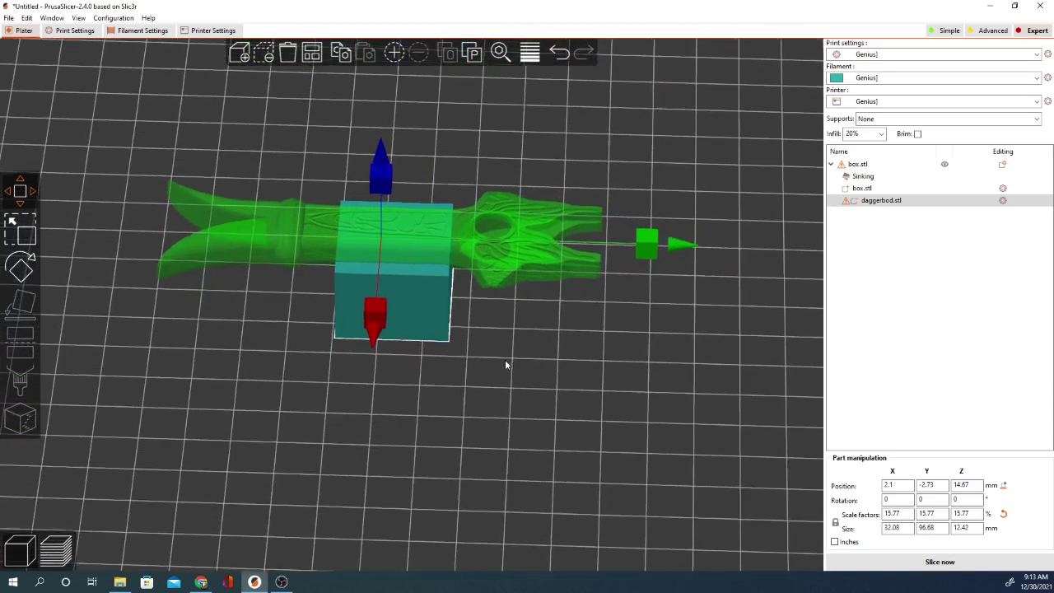
left_click_drag(506, 362, 567, 387)
Slice the sunken cube with its dagger recess and orbit the 20-minute layer preview.
left_click(939, 562)
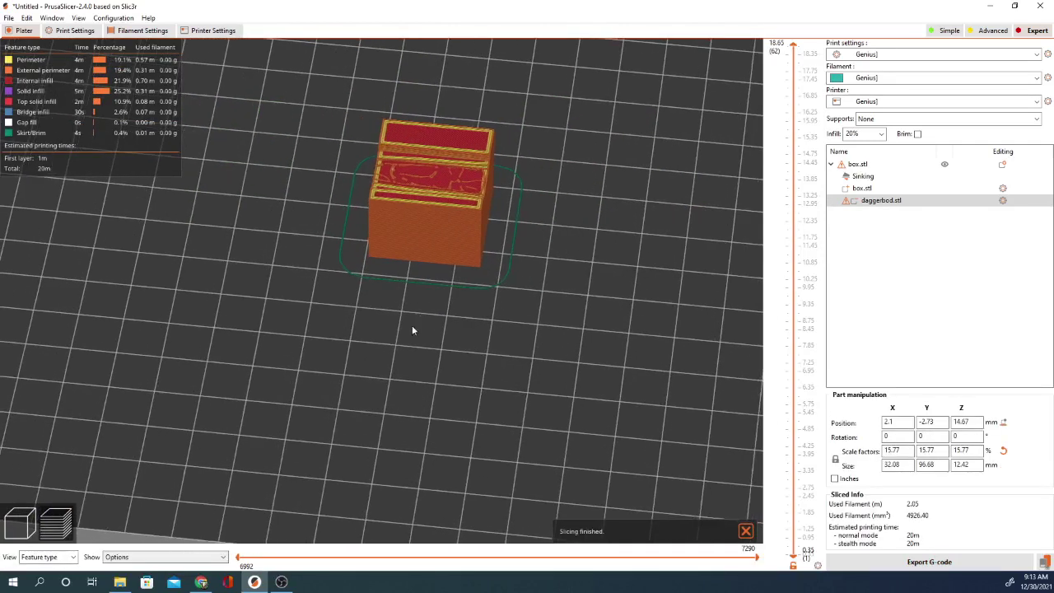
mouse_move(405, 341)
left_mouse_down()
mouse_move(458, 332)
mouse_move(453, 320)
mouse_move(362, 343)
mouse_move(378, 365)
mouse_move(426, 361)
mouse_move(425, 349)
mouse_move(392, 344)
left_mouse_up()
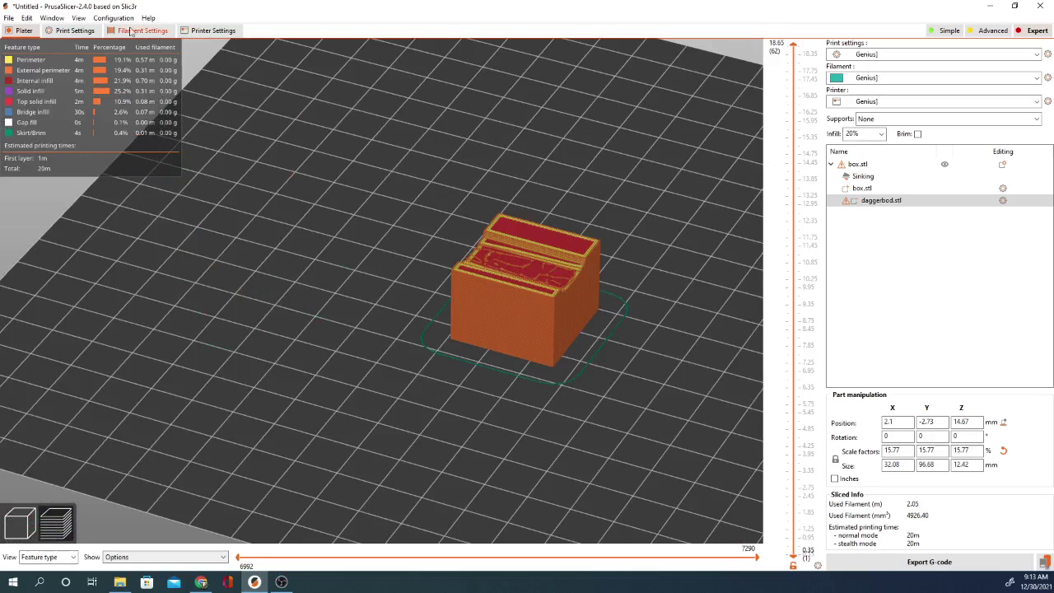
left_click(116, 20)
mouse_move(150, 18)
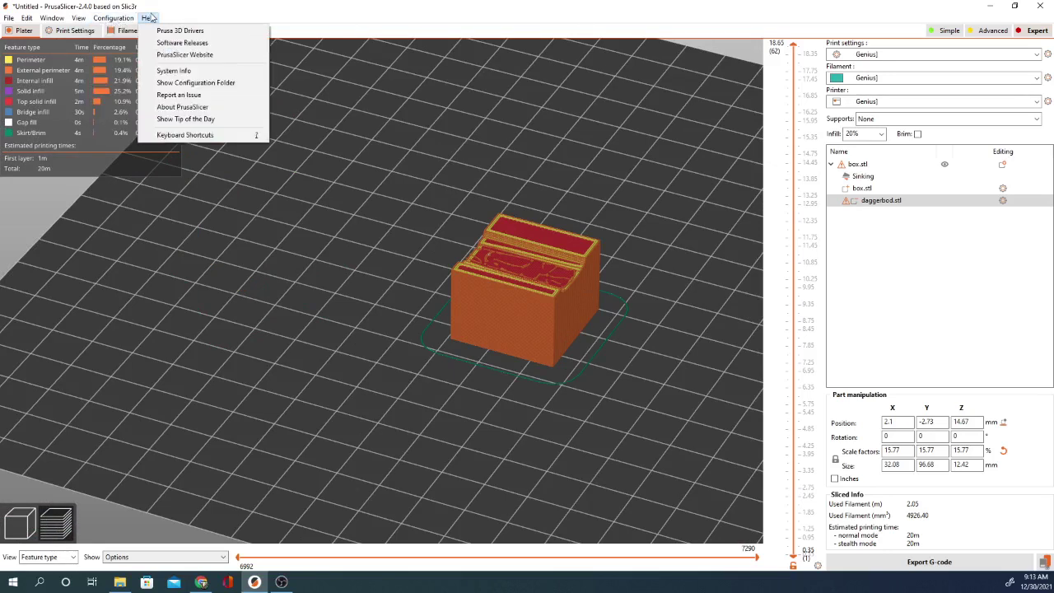
left_click(185, 119)
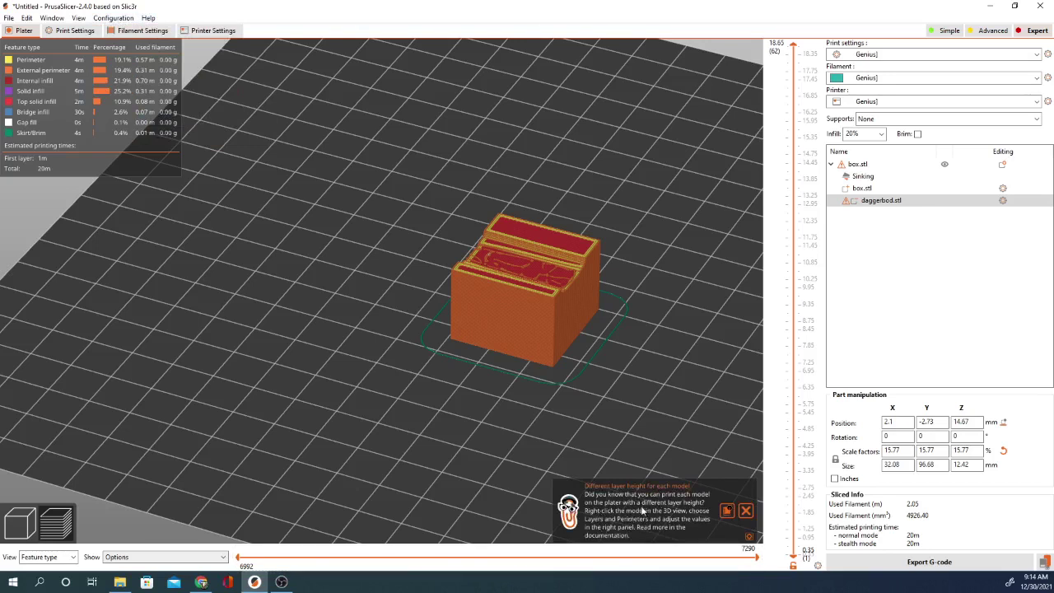
left_click(727, 512)
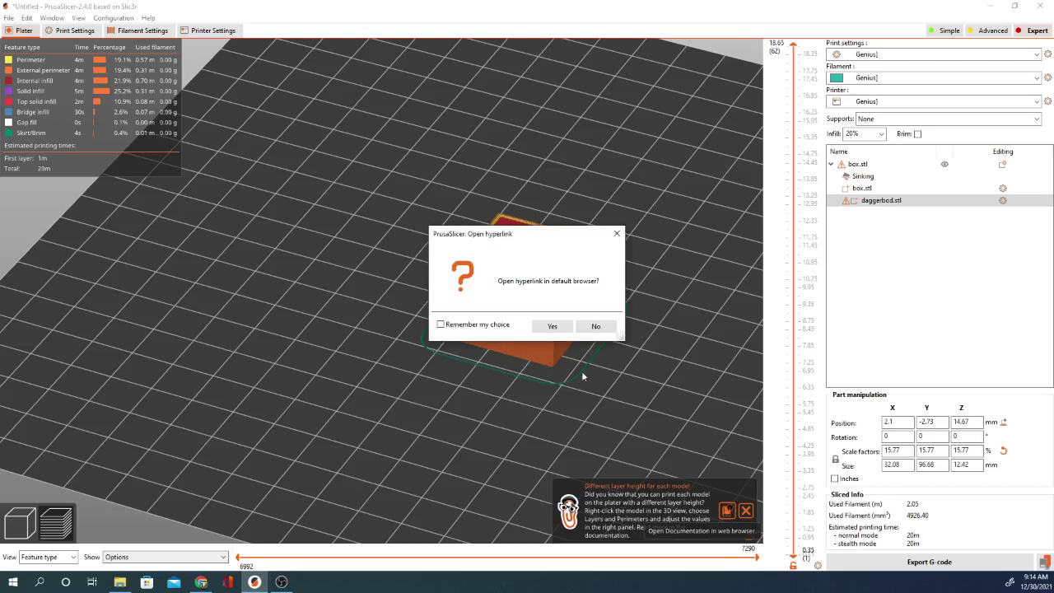
left_click(595, 326)
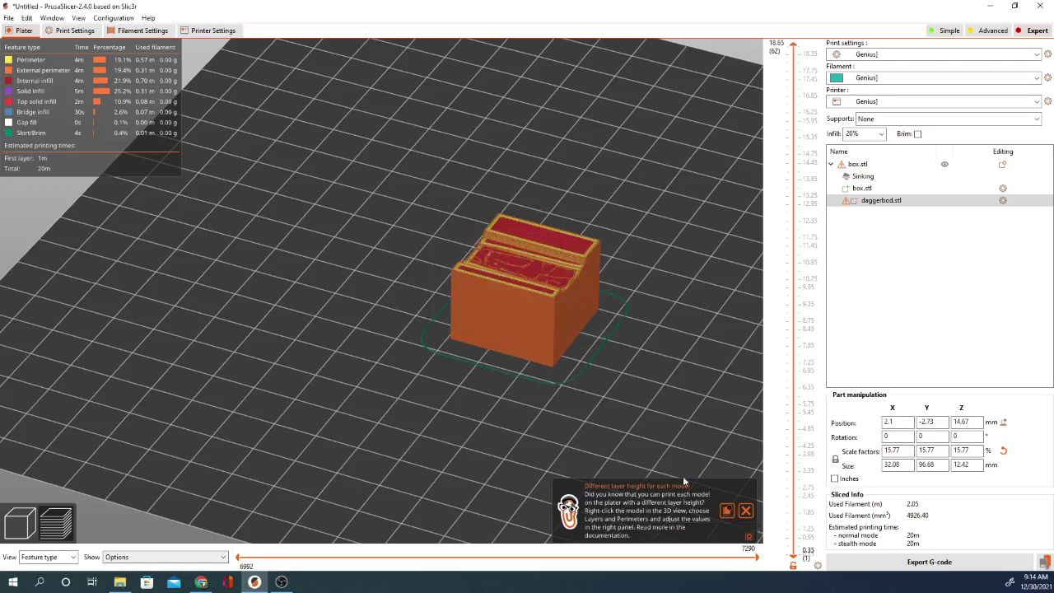
left_click(745, 511)
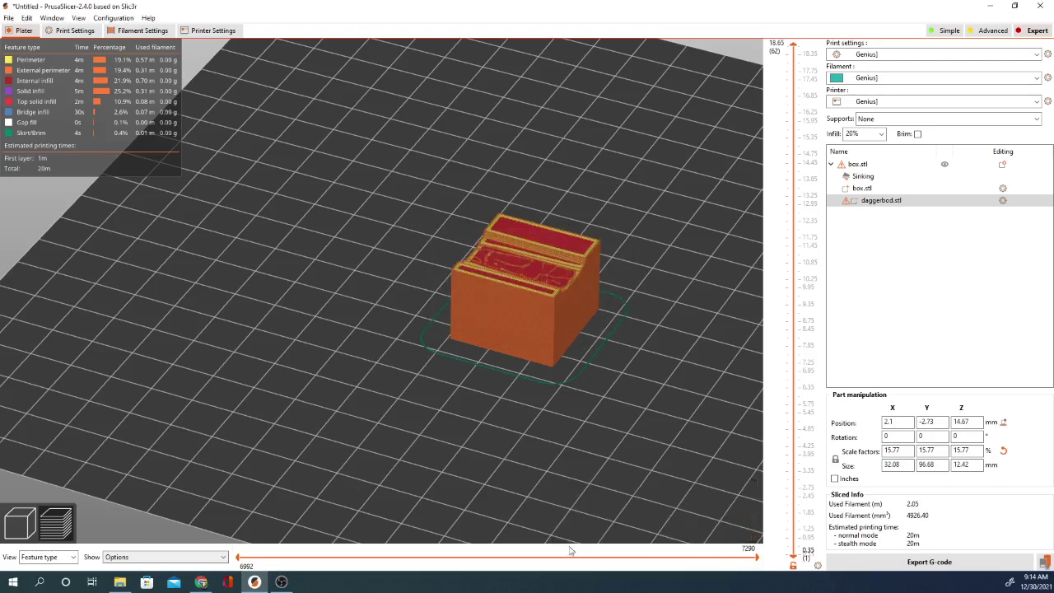
Leave the sliced preview and return to the 3D editing view.
left_click_drag(605, 337, 603, 365)
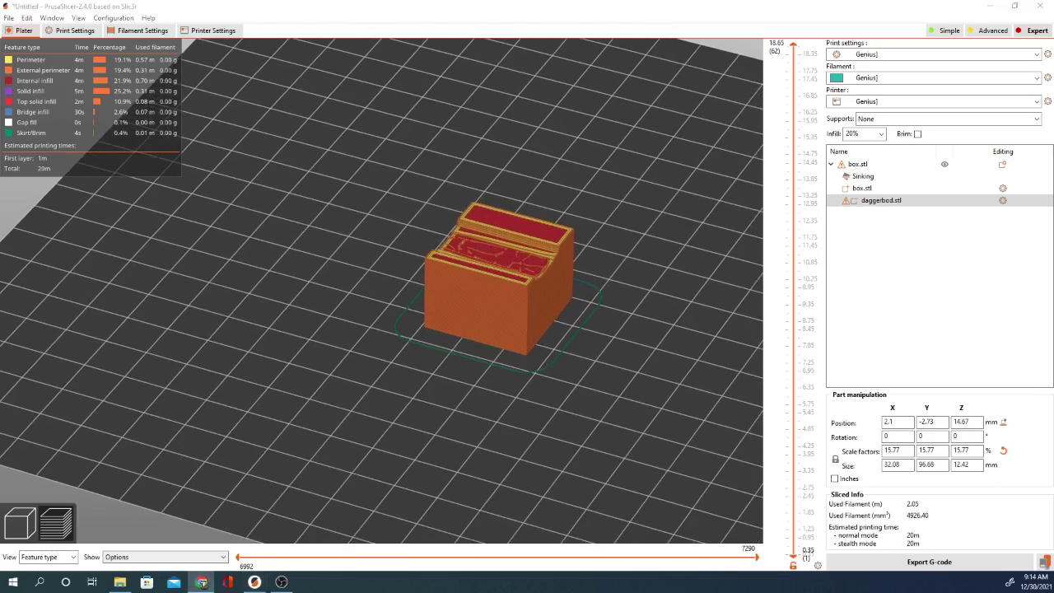
left_click(706, 378)
right_click_drag(713, 379, 602, 393)
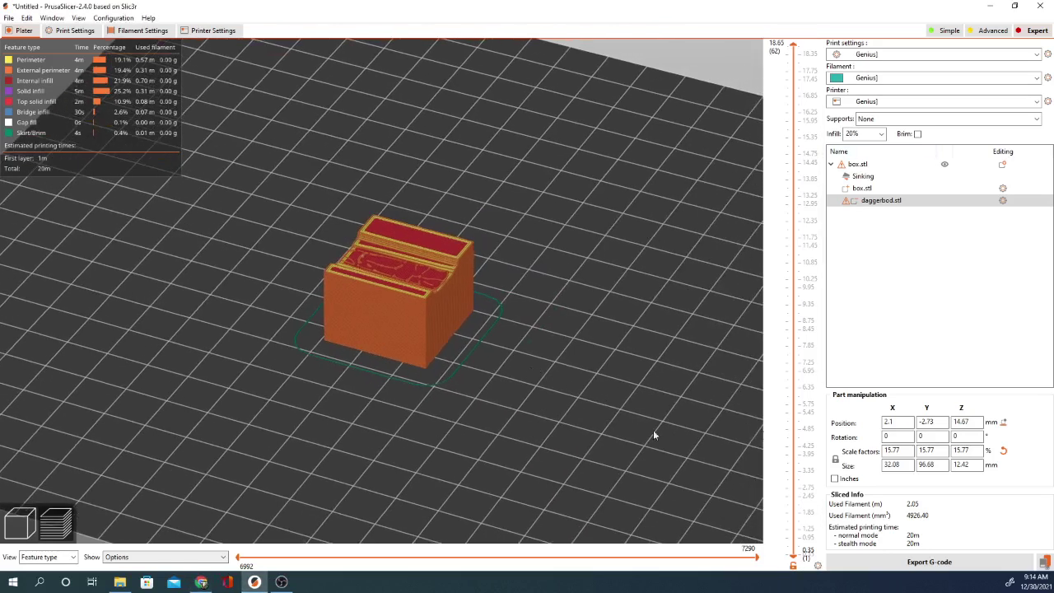
left_click(20, 522)
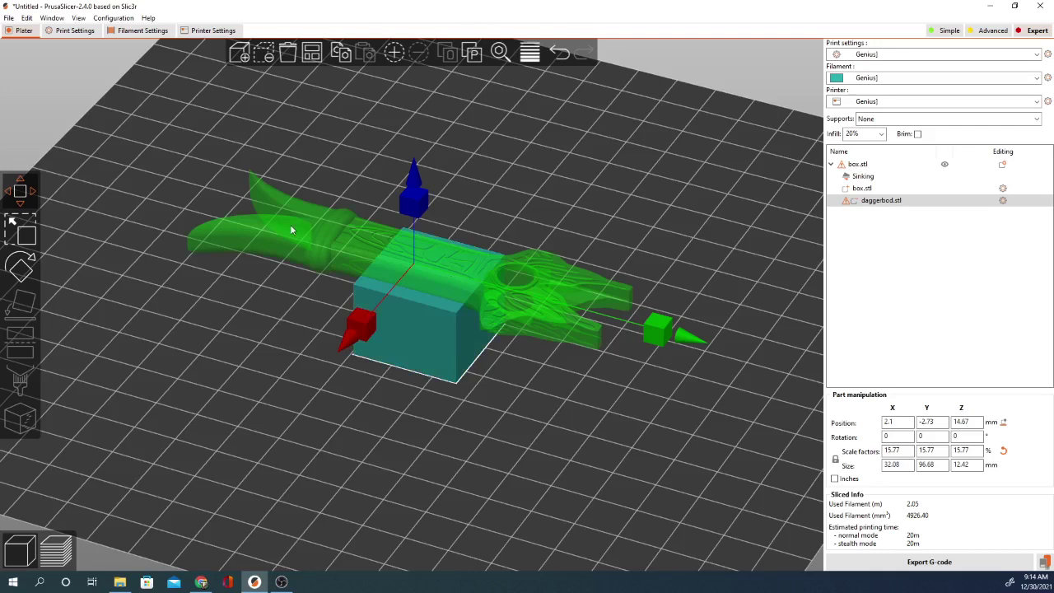
Delete the daggerbod.stl handle part and bring up the remaining cube's options.
key("Delete")
left_click(419, 294)
right_click(420, 292)
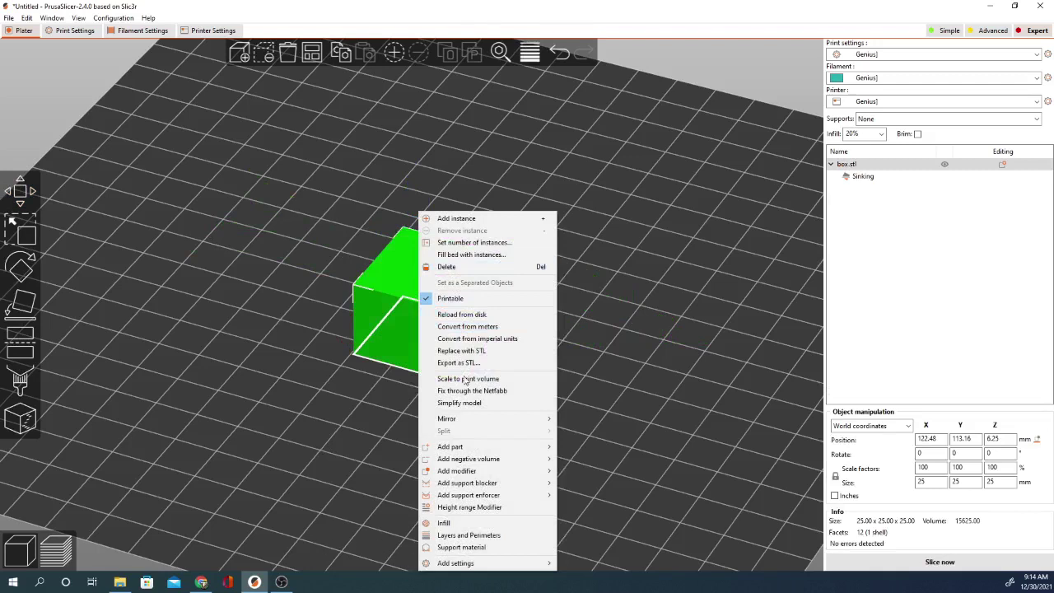
Find Fuzzy Skin under the cube's Add settings menu, then cancel without adding it.
mouse_move(519, 473)
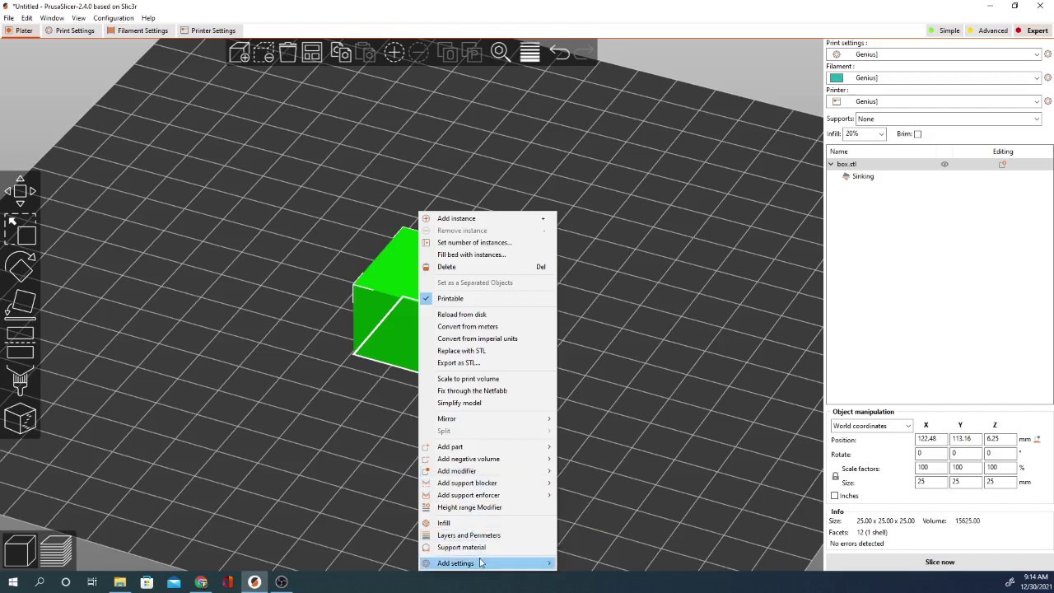
mouse_move(484, 564)
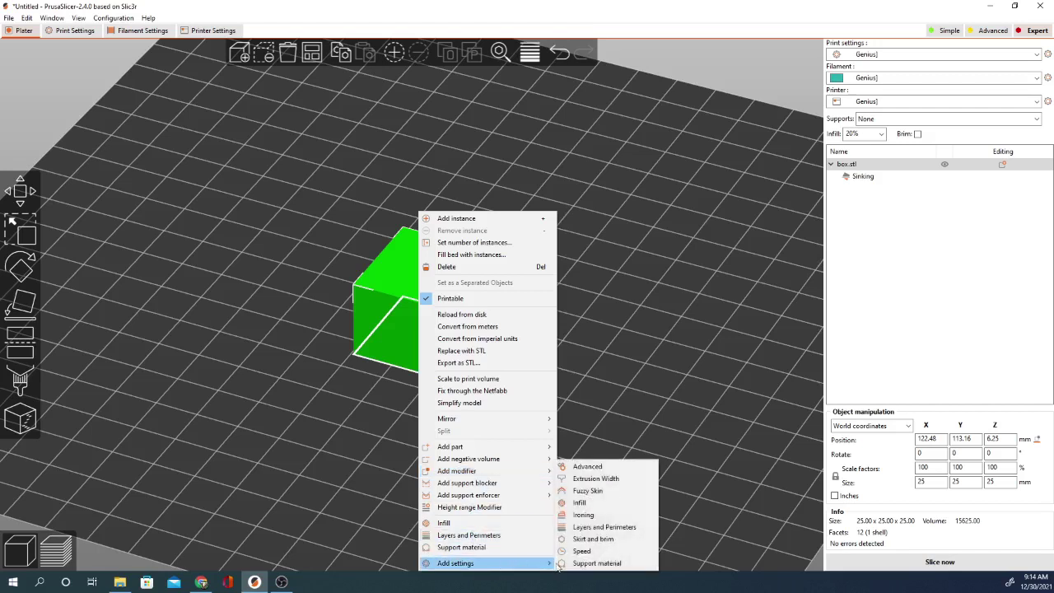
left_click(587, 492)
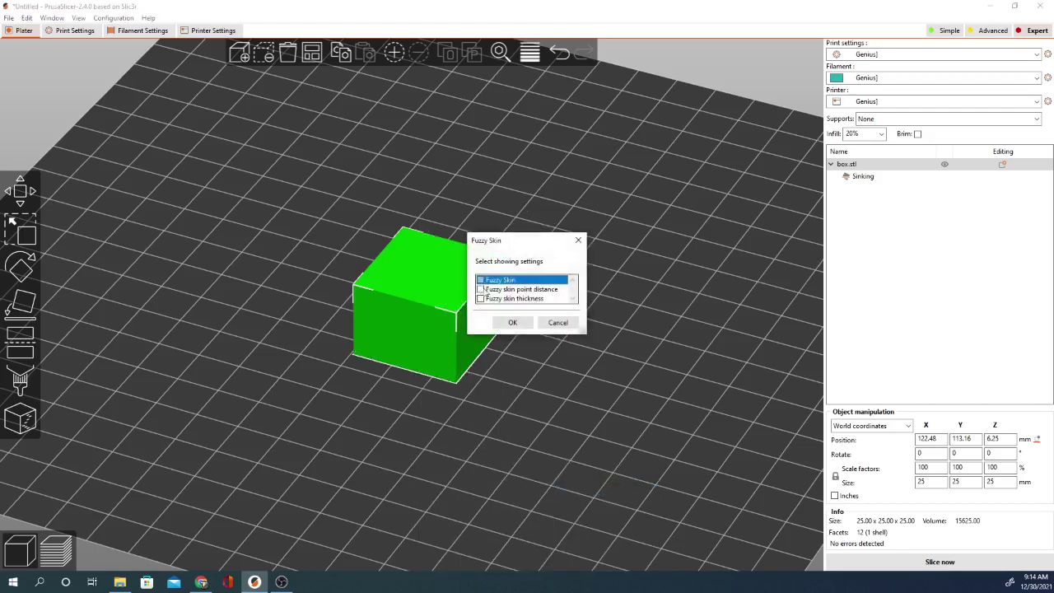
left_click(506, 322)
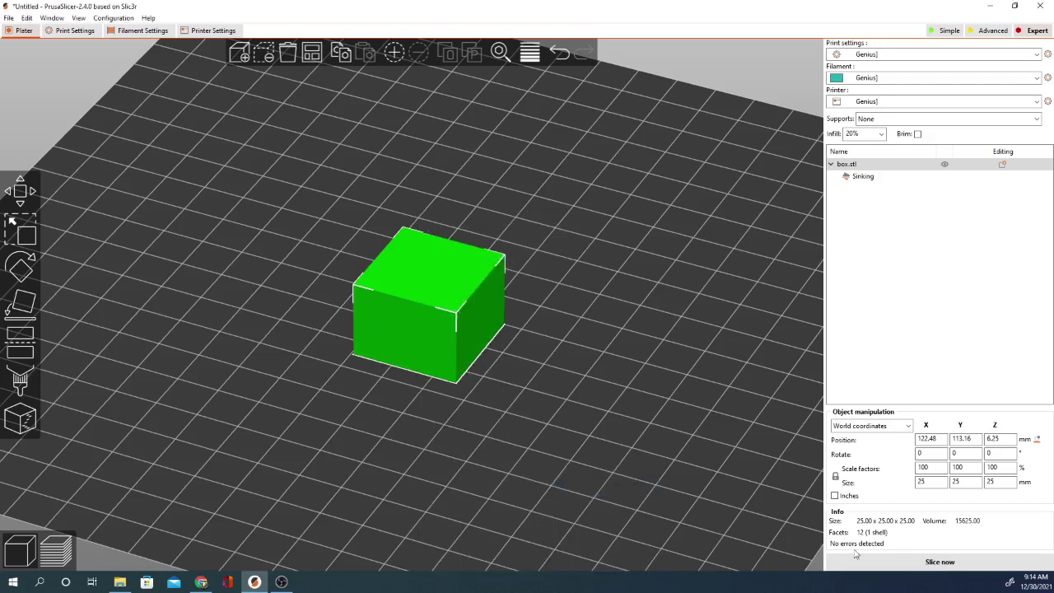
Attach a Fuzzy Skin settings group to box.stl, left at None.
right_click(427, 301)
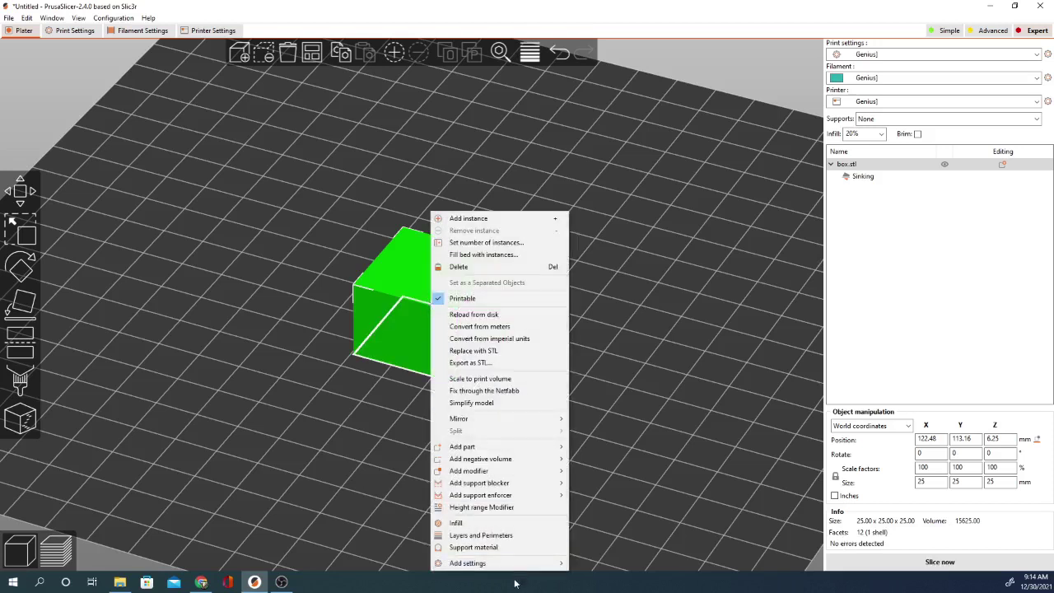
mouse_move(501, 566)
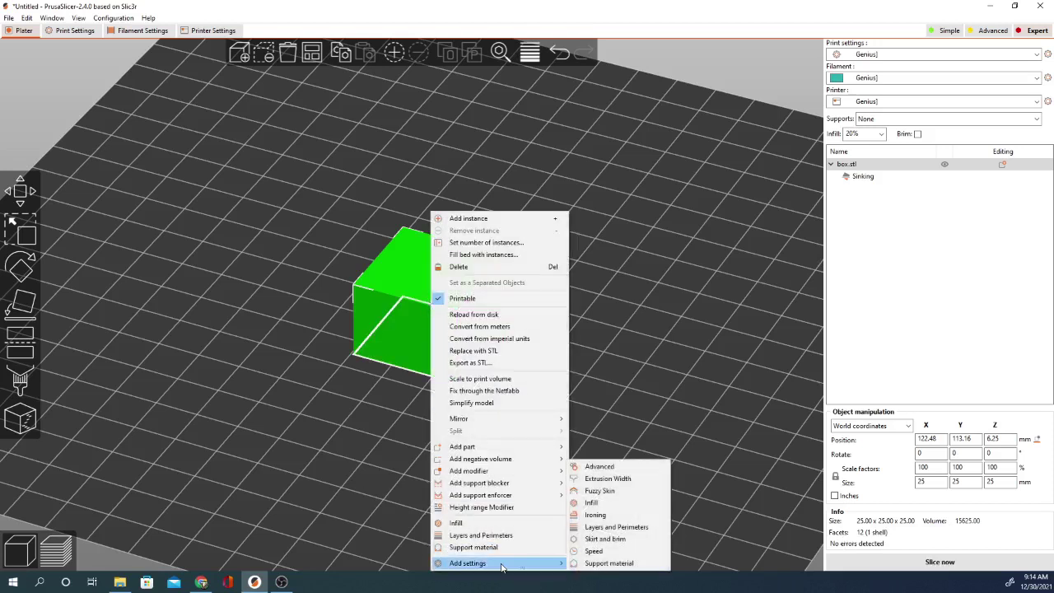
left_click(623, 491)
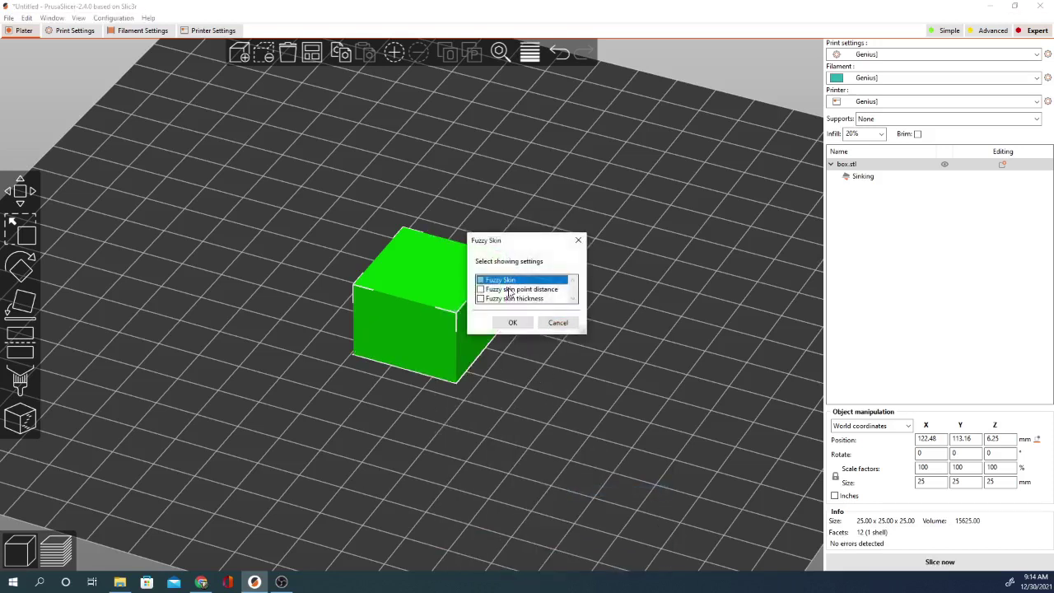
left_click(481, 281)
left_click(512, 322)
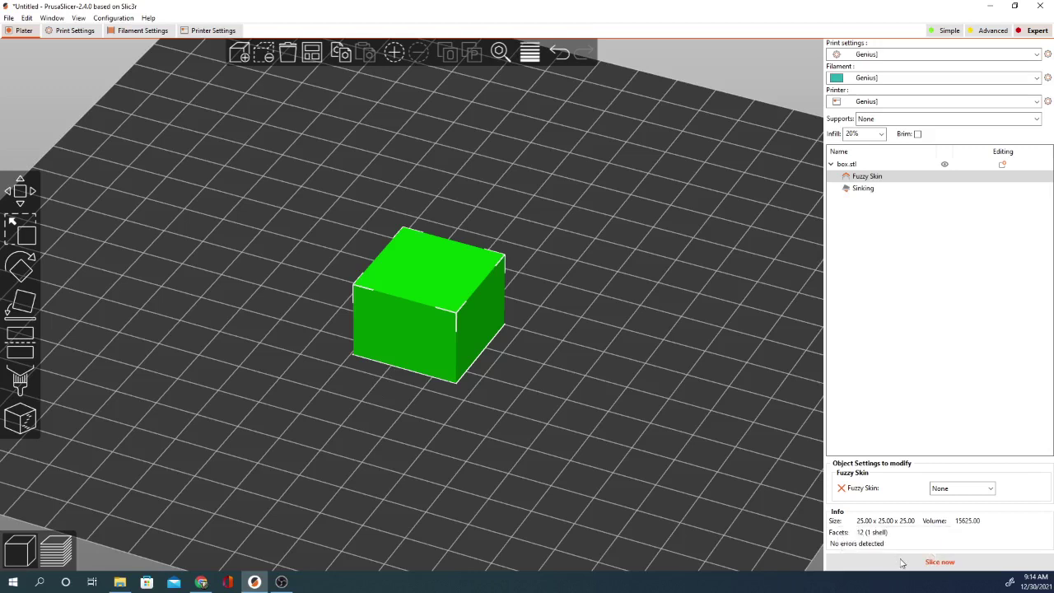
Slice the cube and set its Fuzzy Skin to Outside walls.
left_click(939, 561)
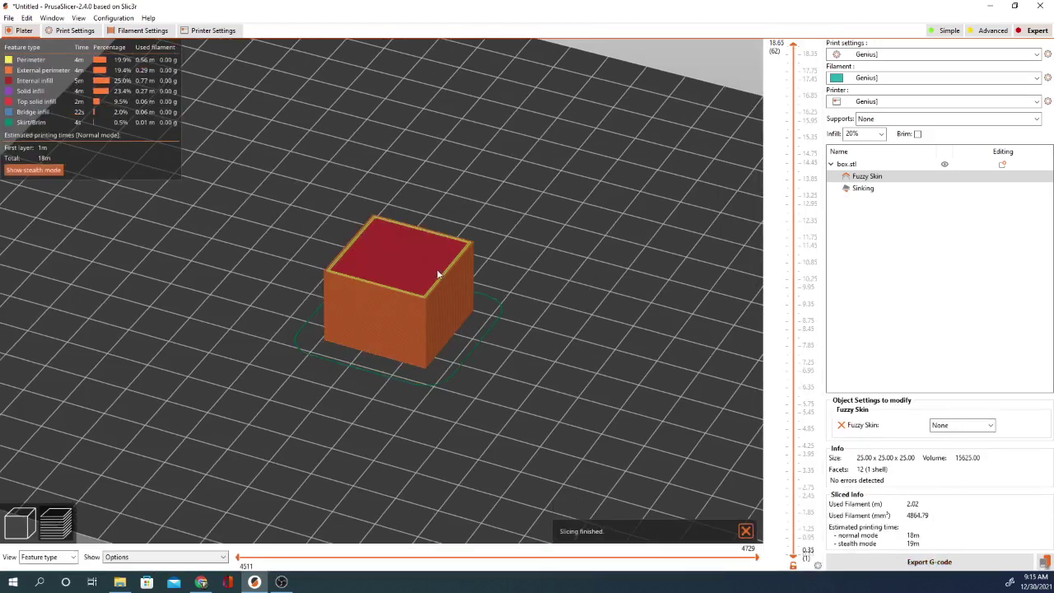
left_click(990, 426)
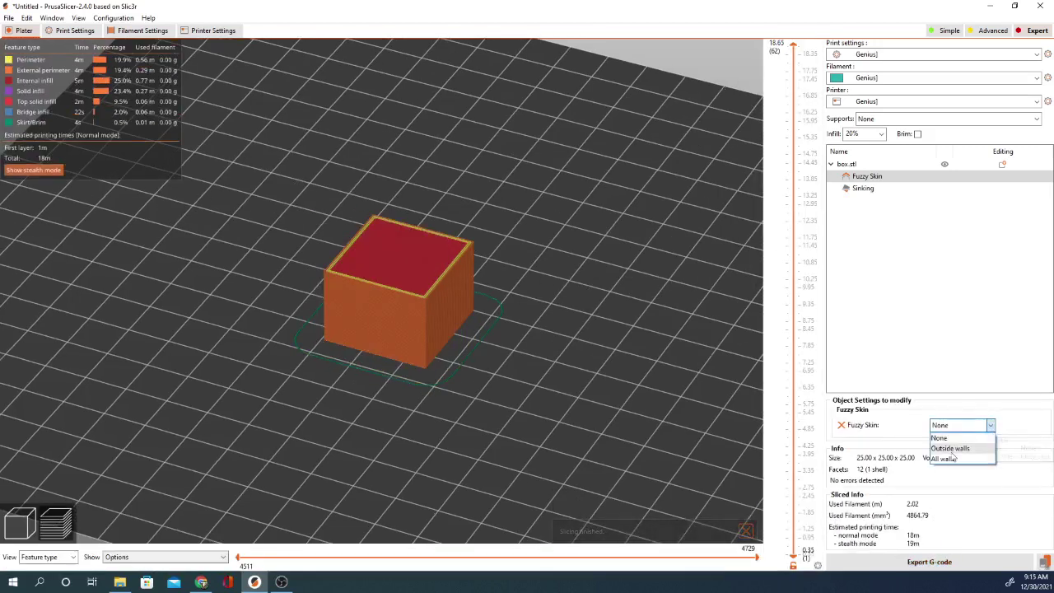
left_click(953, 447)
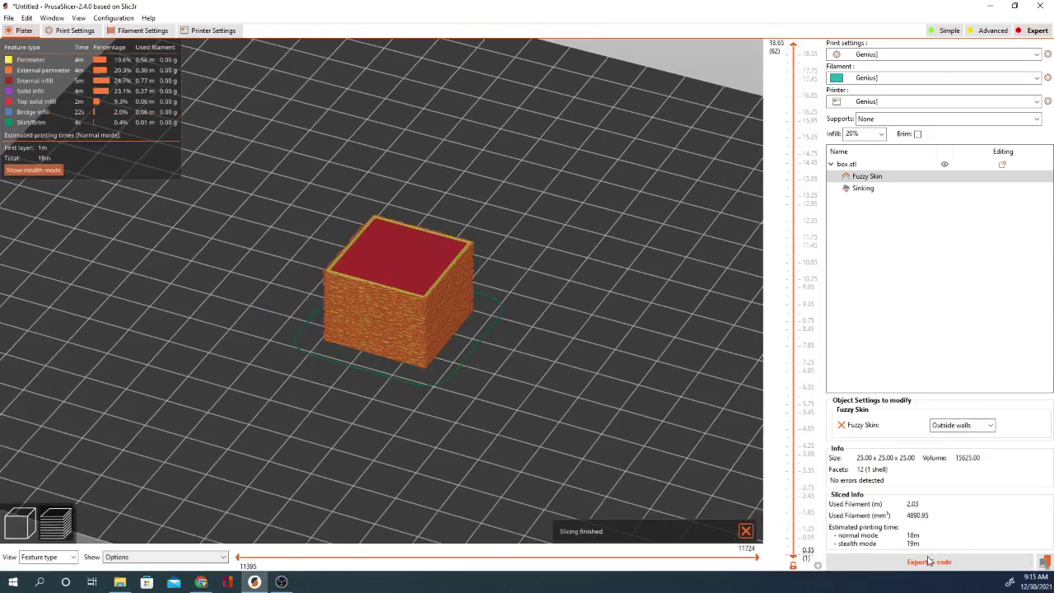
Inspect the rough sliced walls from a raised front view and step back through the last layer's moves.
left_click_drag(531, 346, 612, 384)
right_click_drag(543, 315, 616, 404)
key("3")
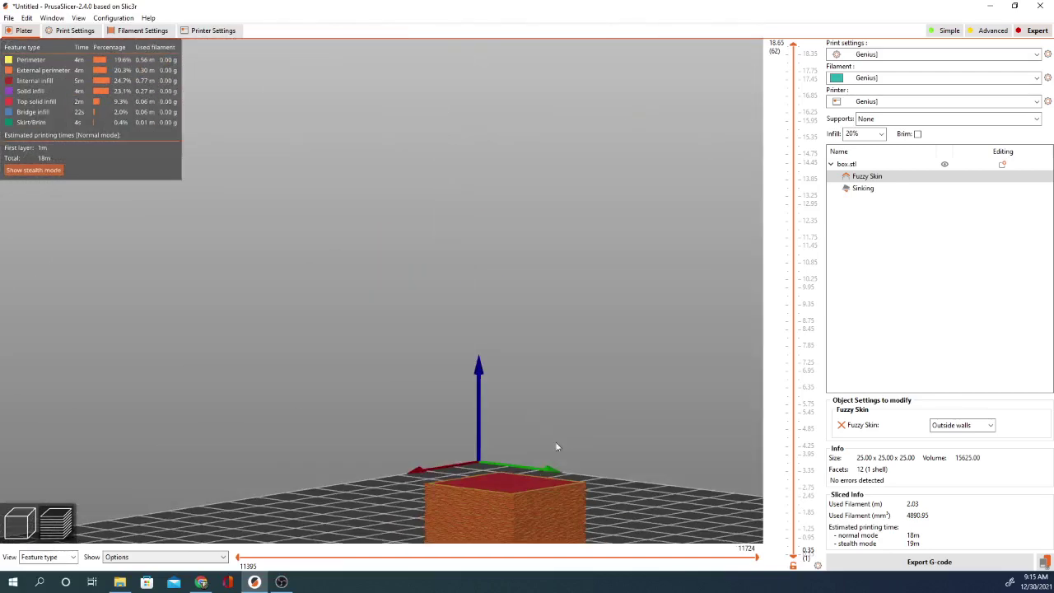
left_click_drag(557, 444, 529, 451)
right_click_drag(529, 451, 518, 388)
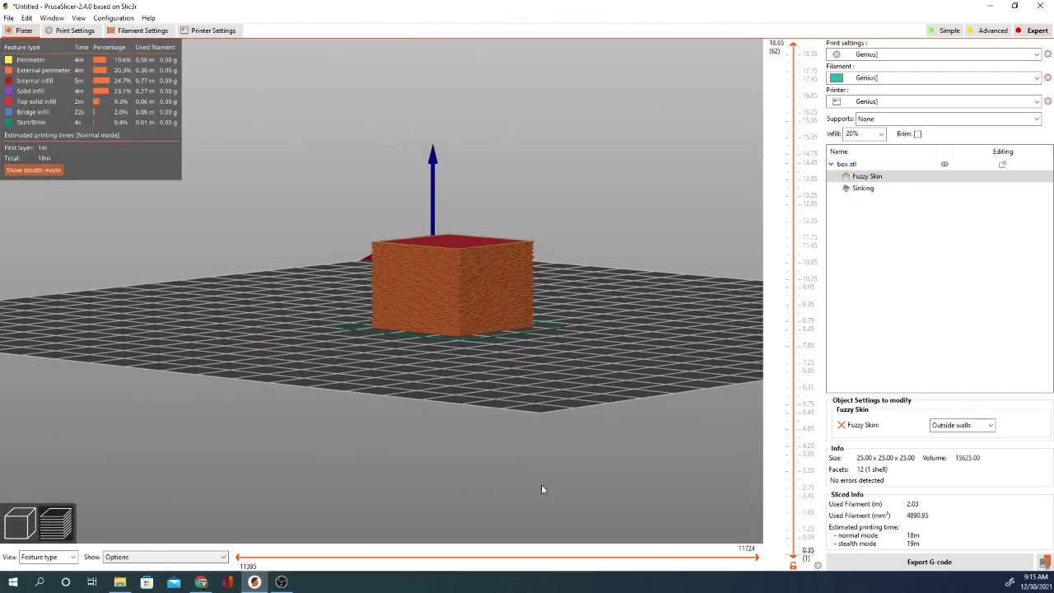
key("Left")
left_click_drag(539, 435, 555, 418)
scroll(533, 418, "up", 3)
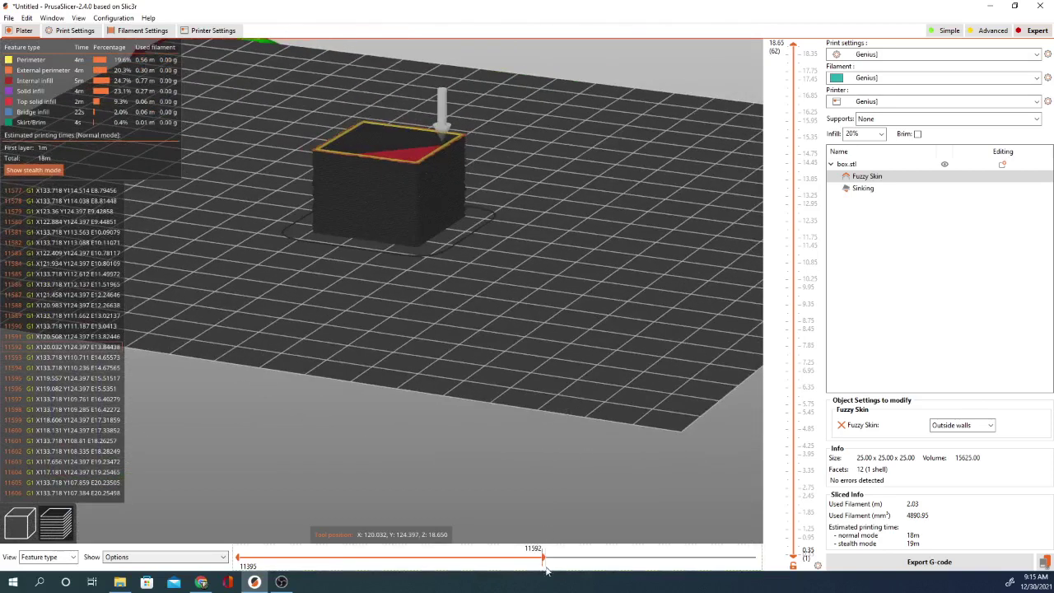
Return from the browser and reframe the preview to show the whole bed.
key("alt+Tab")
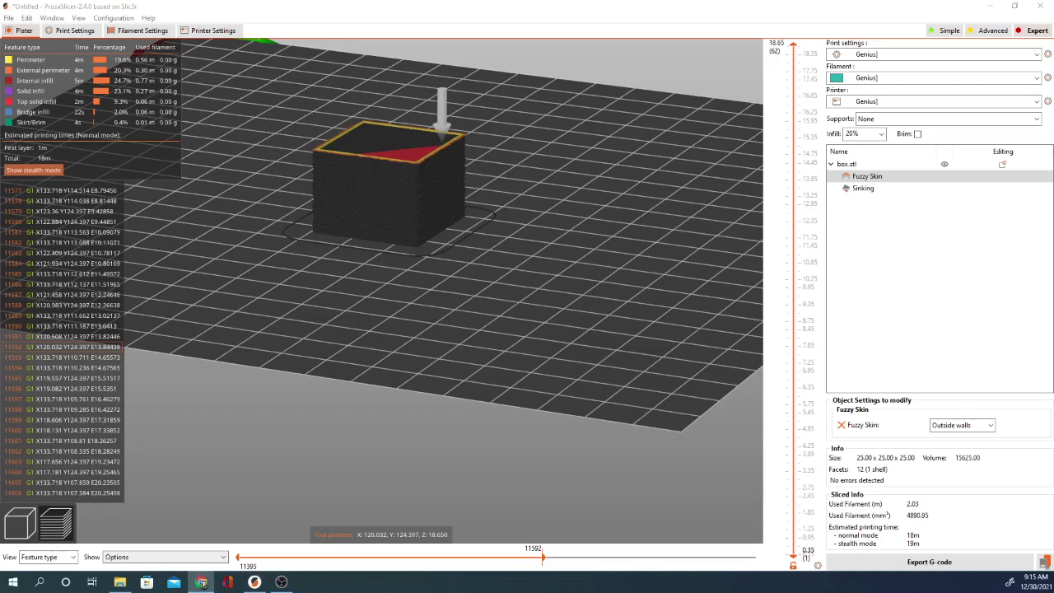
key("alt+Tab")
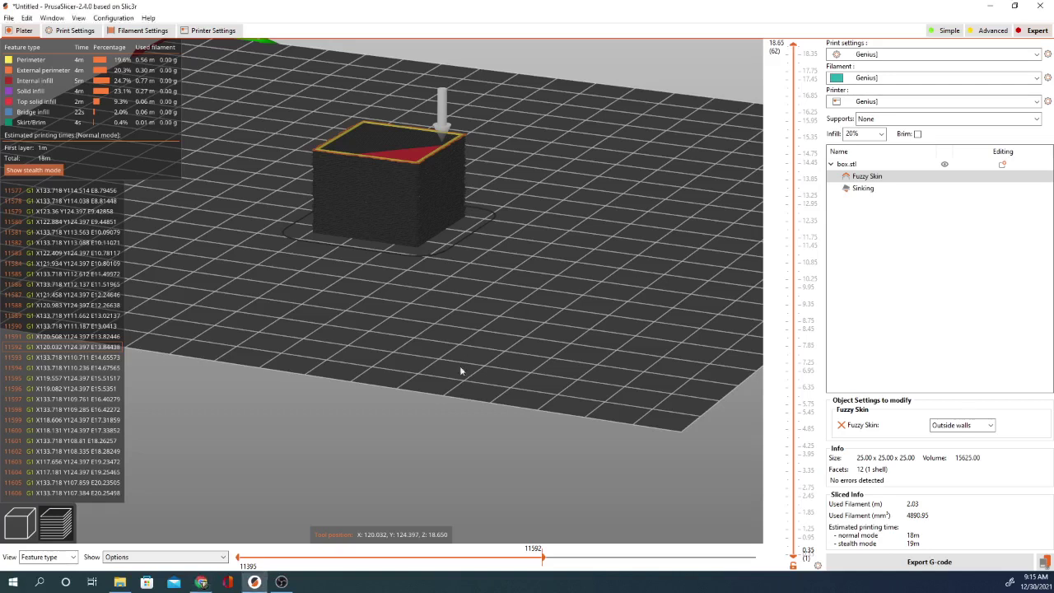
scroll(489, 365, "up", 2)
scroll(489, 362, "down", 6)
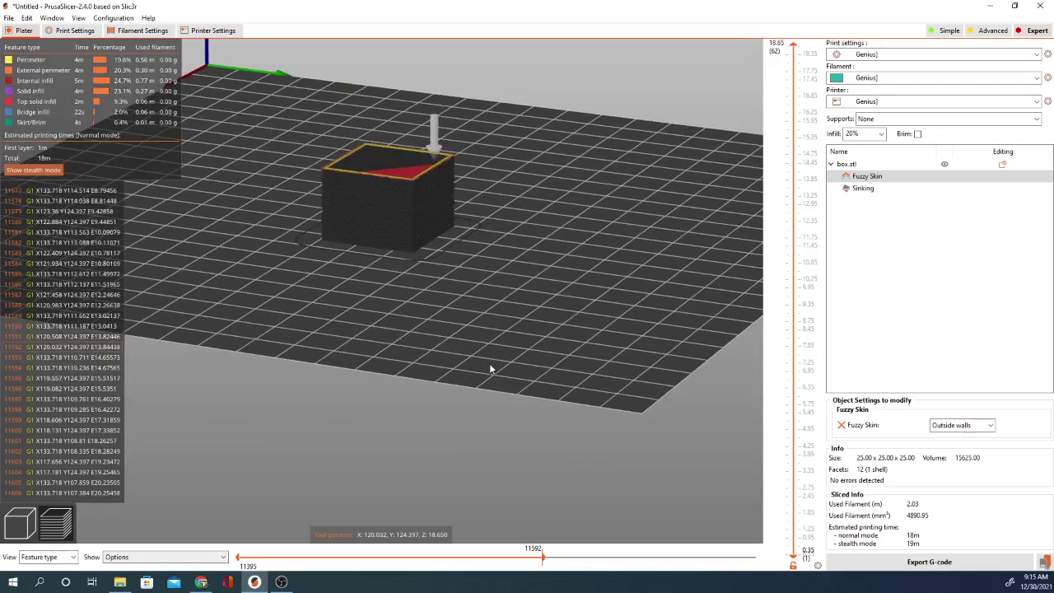
middle_click_drag(488, 360, 612, 388)
left_click_drag(611, 388, 527, 313)
Return to 3D editing and orbit to a low side view of the fuzzy-skin cube.
left_click(21, 520)
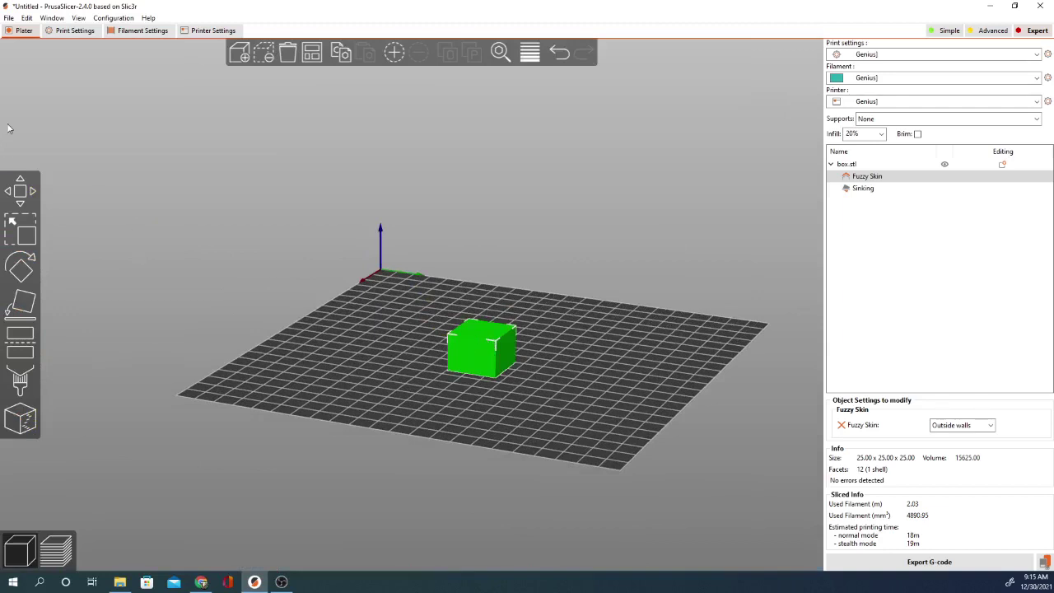
right_click(481, 368)
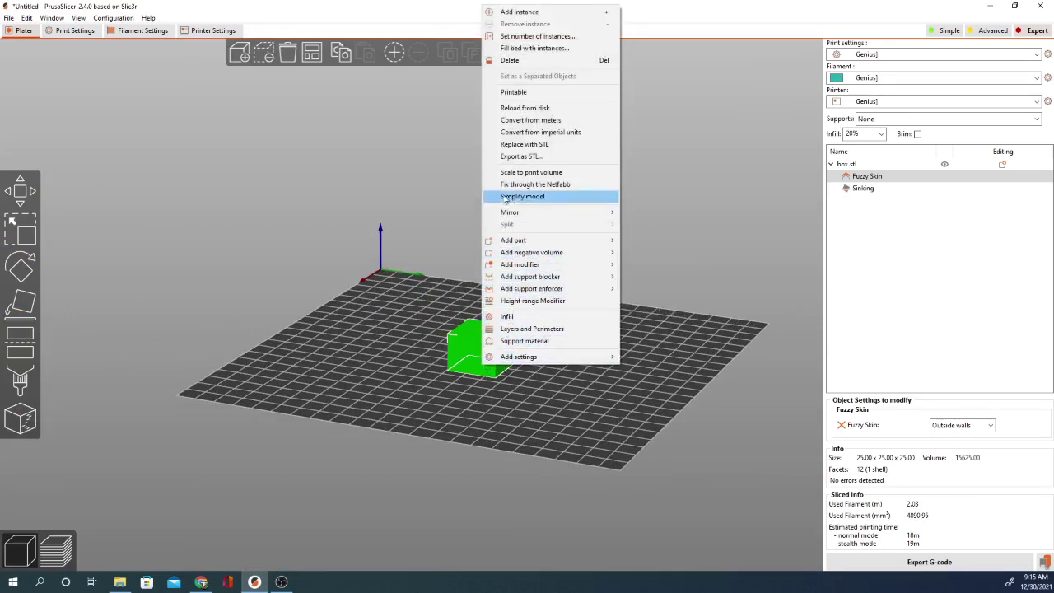
left_click(496, 502)
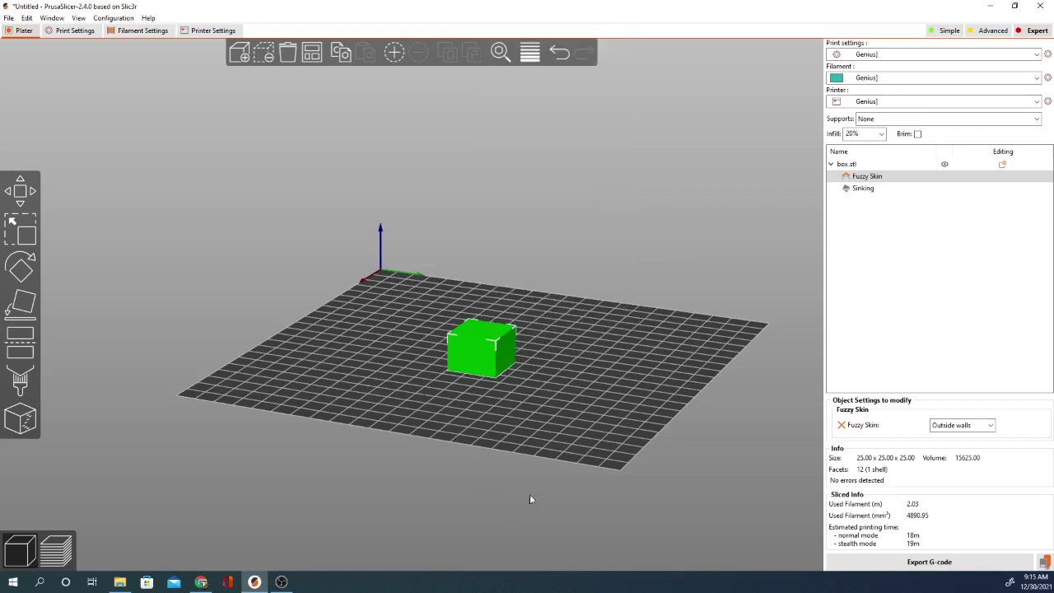
right_click_drag(587, 438, 564, 464)
left_click_drag(670, 469, 623, 452)
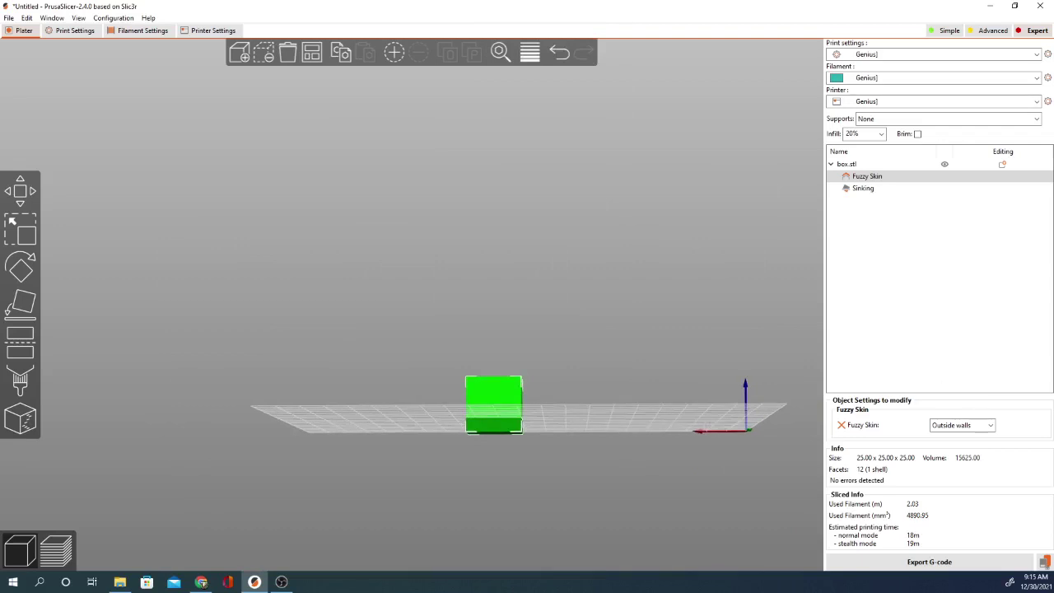
Tilt the view down onto the bed and select box.stl to show its position, rotation and size.
left_click(200, 582)
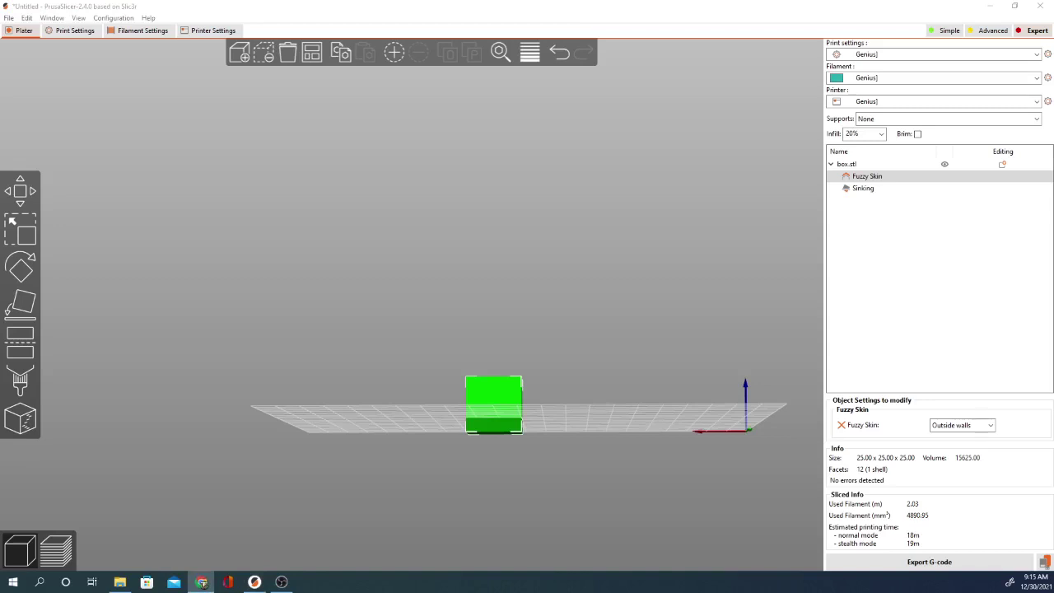
left_click(650, 308)
mouse_move(649, 308)
left_mouse_down()
mouse_move(634, 332)
mouse_move(587, 332)
mouse_move(619, 304)
mouse_move(658, 310)
left_mouse_up()
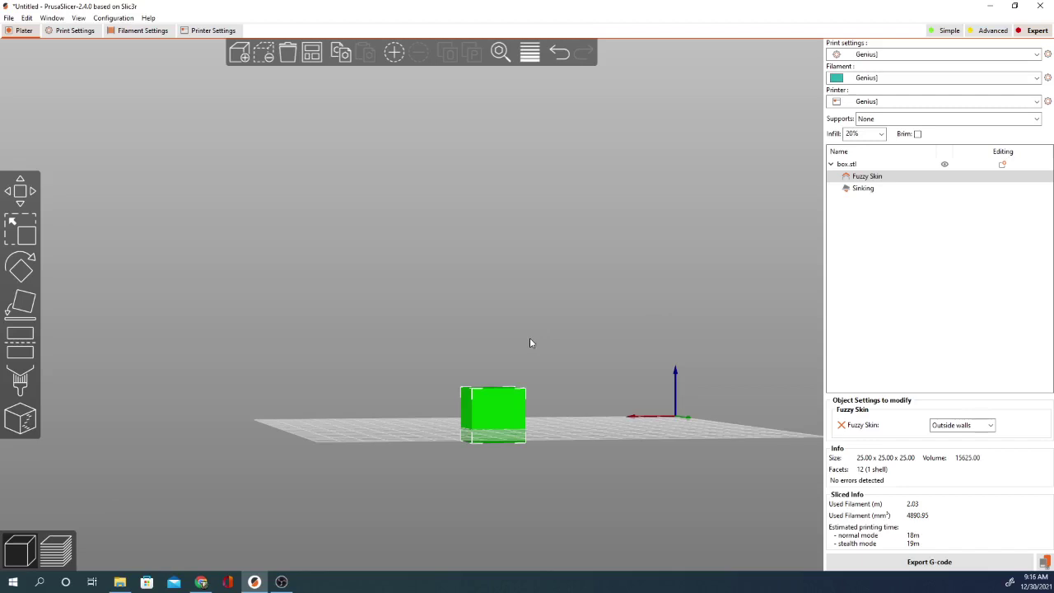
mouse_move(588, 362)
left_mouse_down()
mouse_move(571, 390)
mouse_move(594, 374)
left_mouse_up()
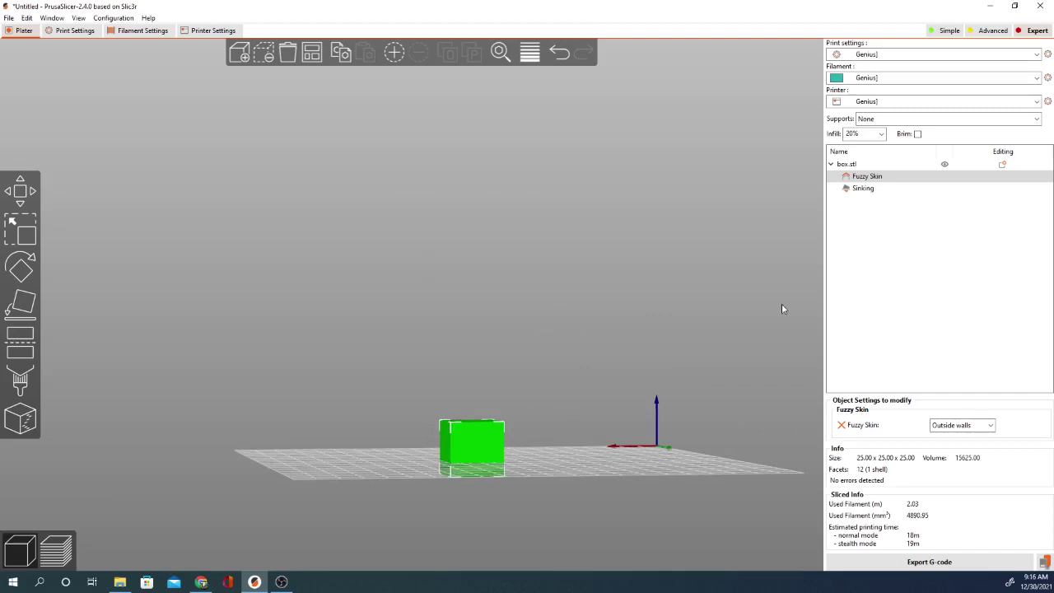
key("alt+Tab")
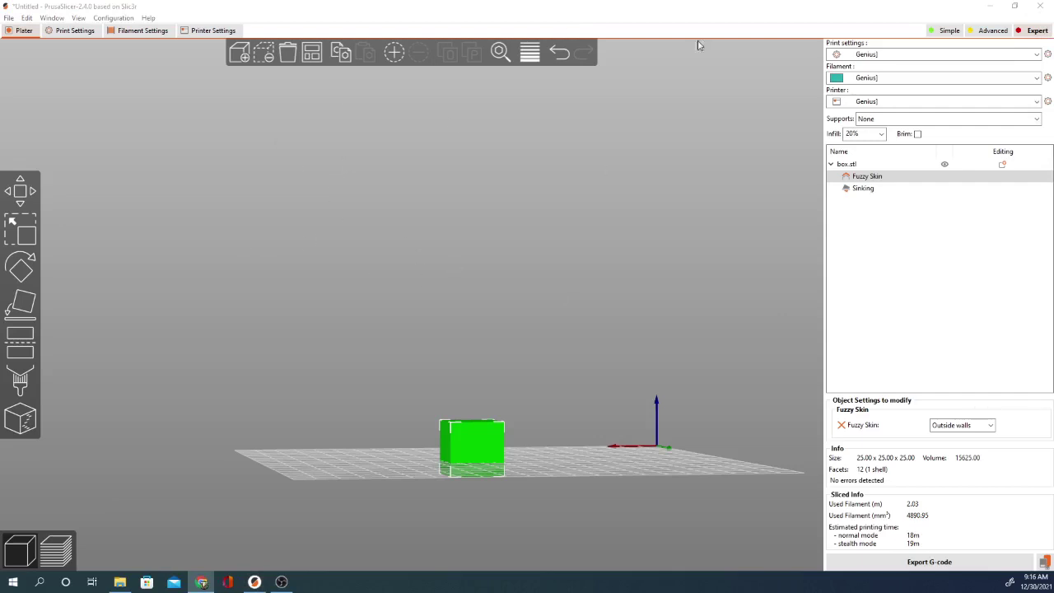
left_click(1041, 30)
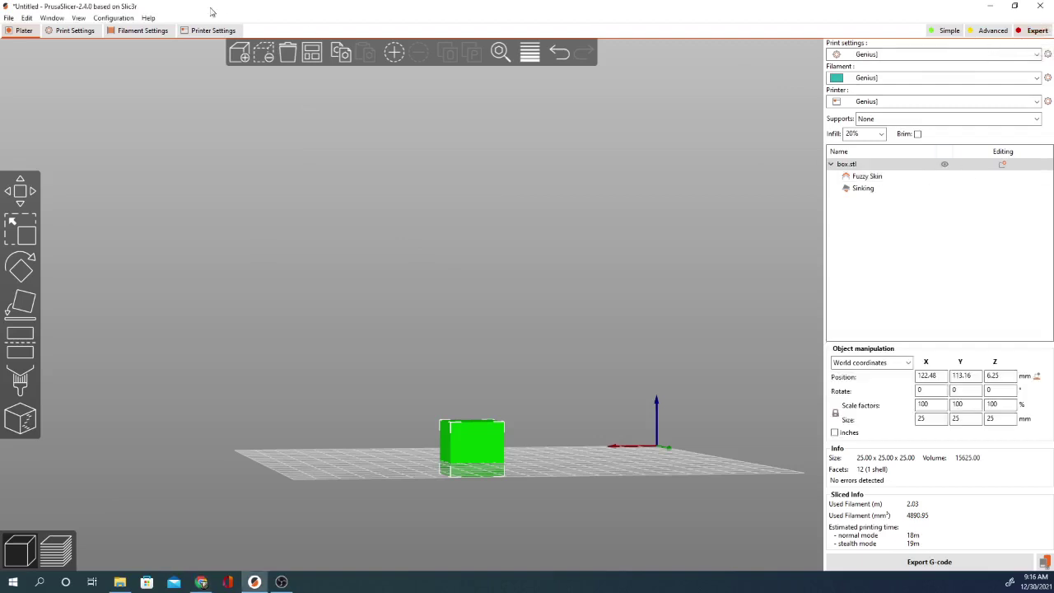
Review the Print, Filament and Printer Settings tabs, then switch PrusaSlicer to Simple mode.
left_click(67, 34)
left_click(137, 36)
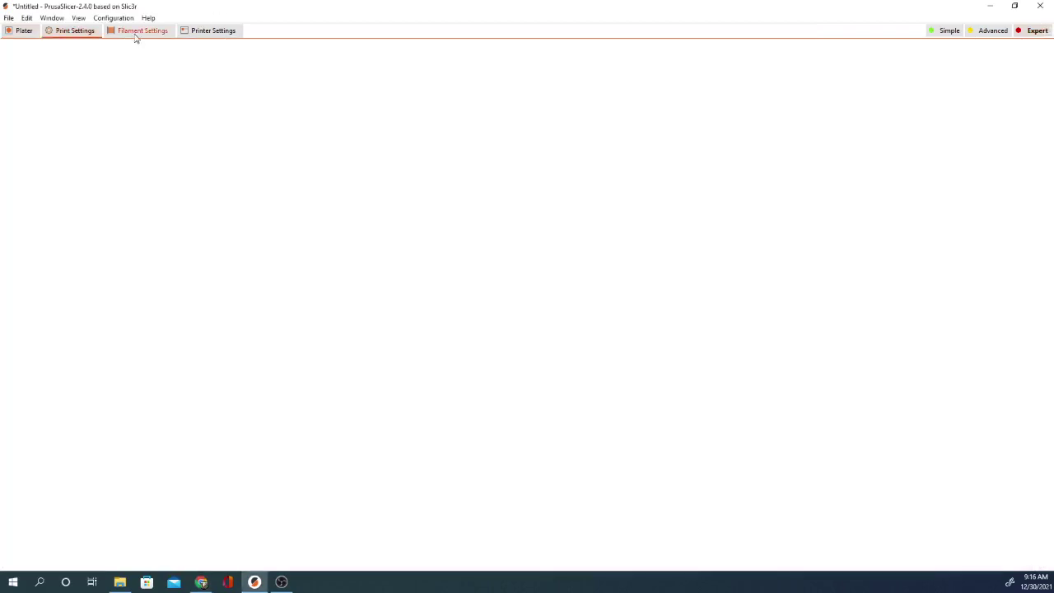
left_click(207, 32)
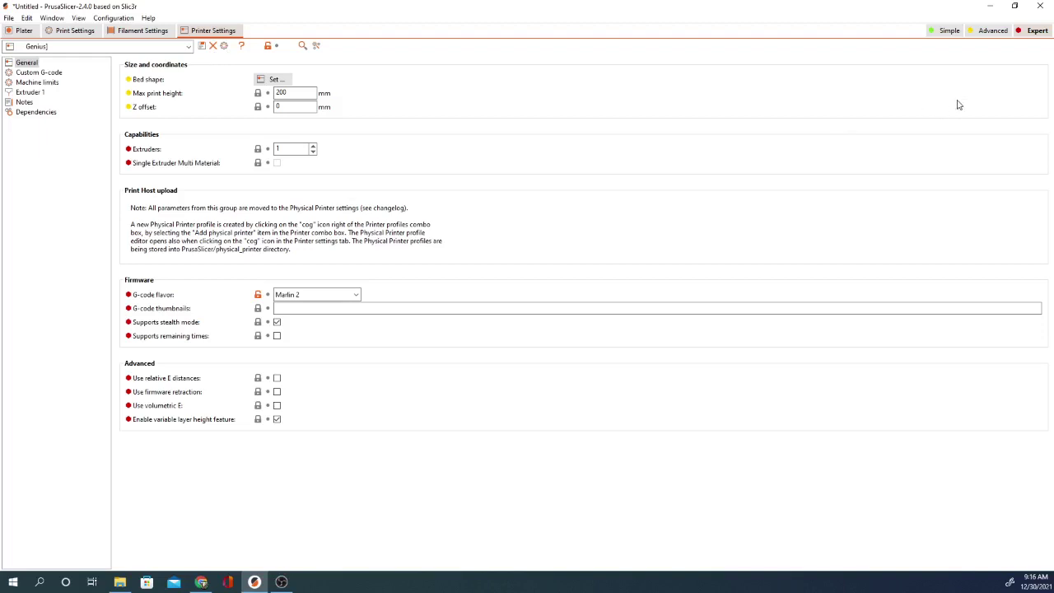
left_click(946, 31)
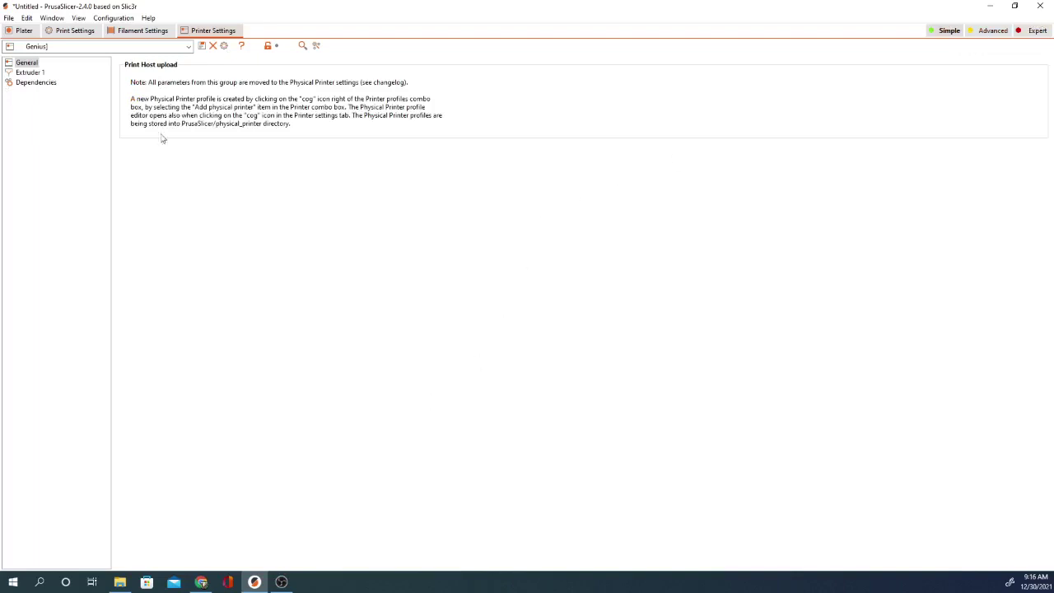
Arrange box.stl to the bed centre at X 110, Y 110, then view the bed from above.
left_click(20, 31)
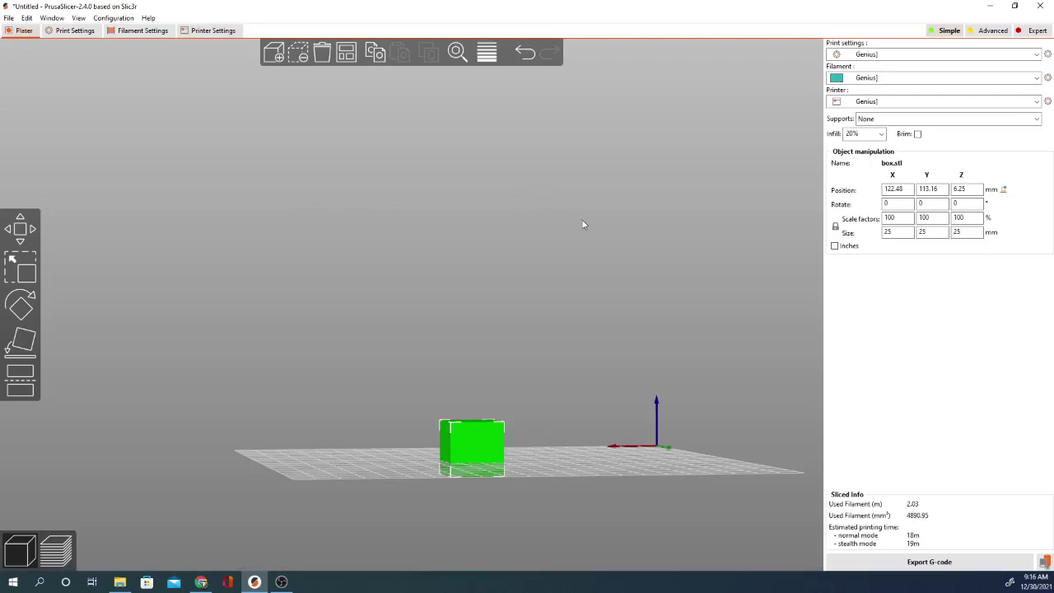
key("a")
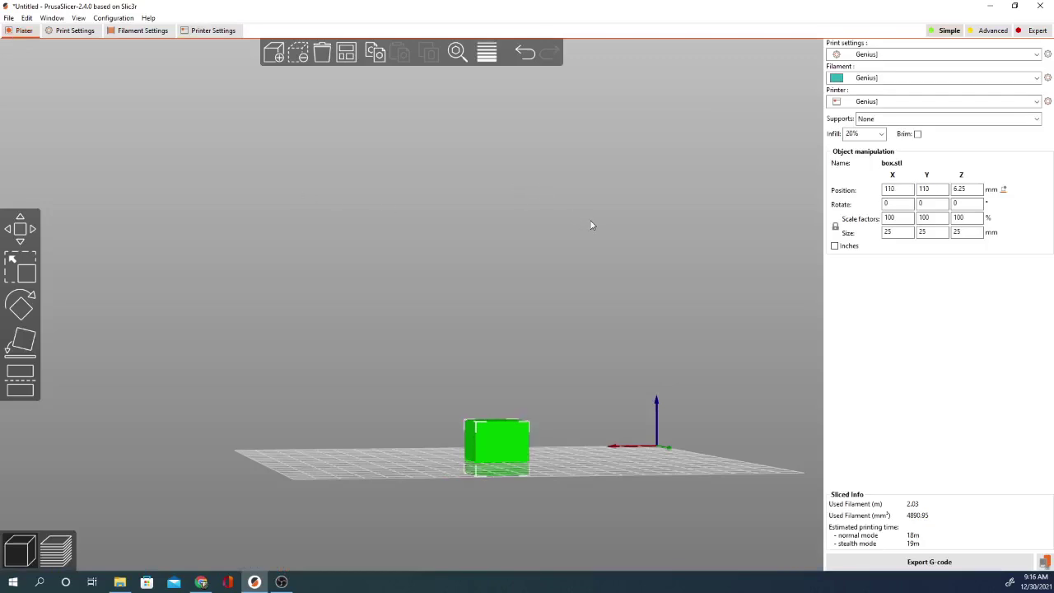
right_click_drag(590, 294, 530, 221)
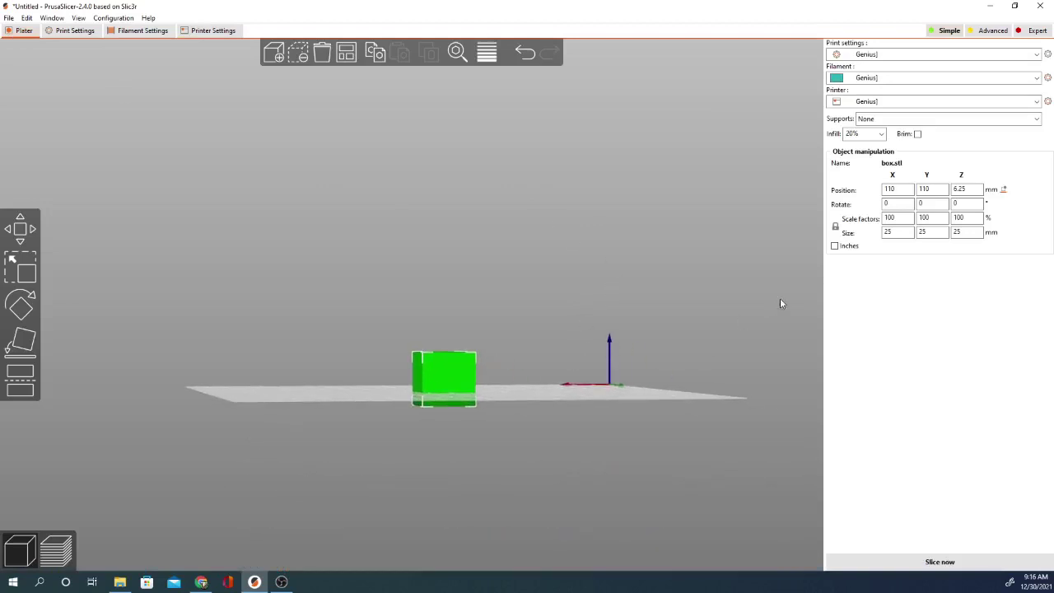
left_click_drag(781, 301, 663, 263)
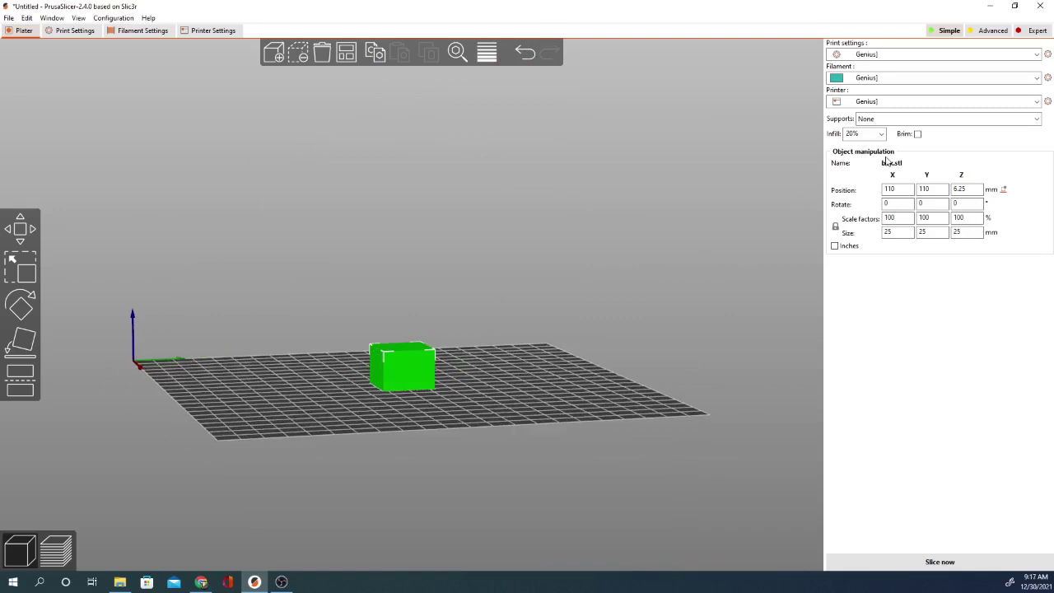